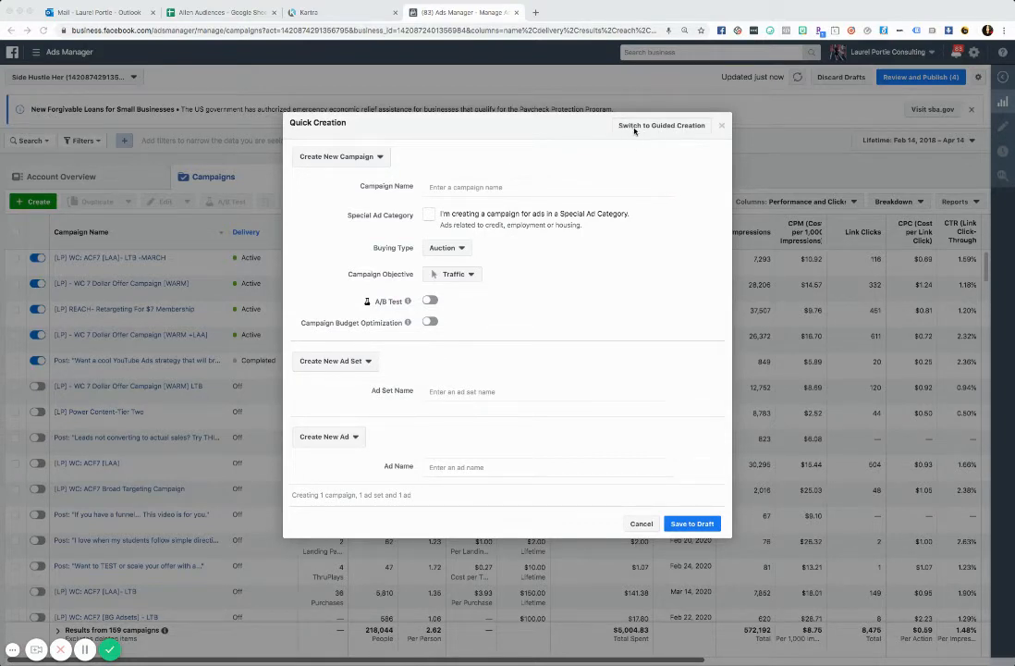
{"action": "left_click_drag", "start_coordinate": [288, 121], "coordinate": [352, 124]}
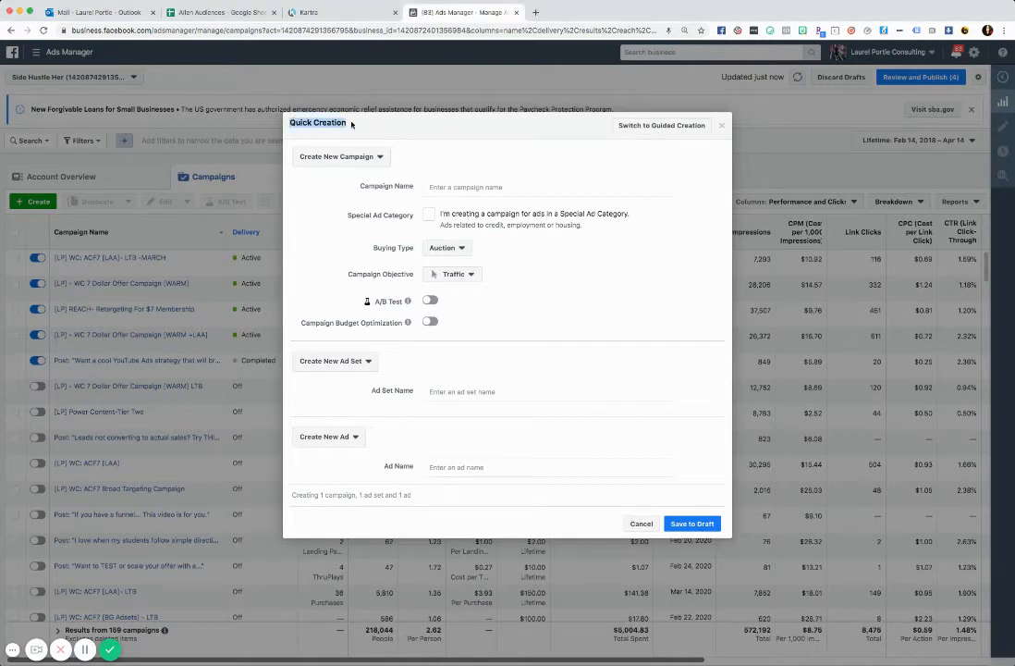
{"action": "left_click", "coordinate": [626, 143]}
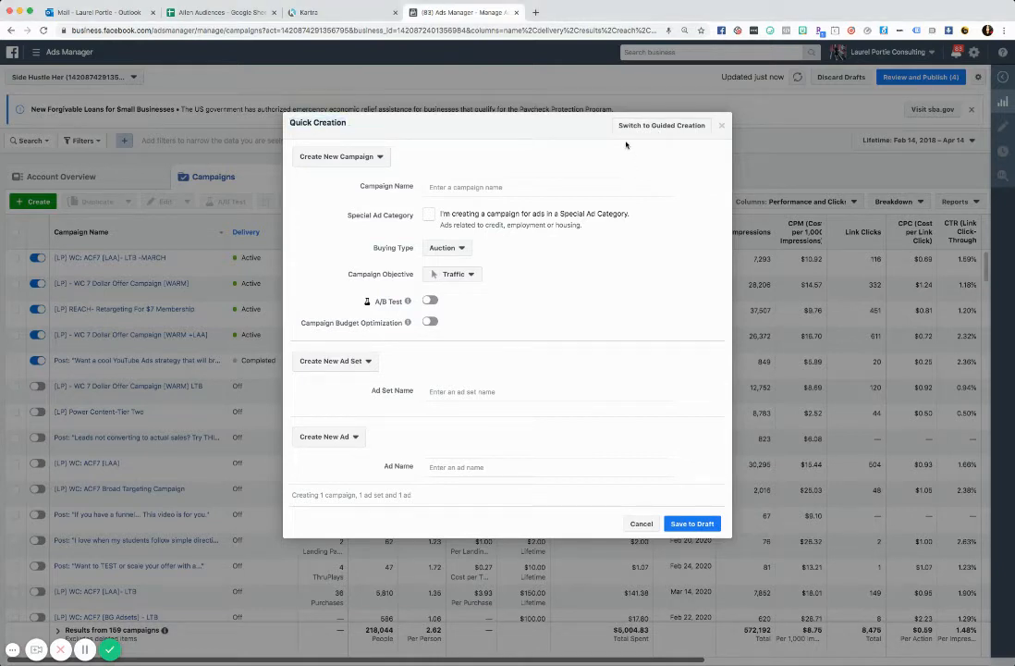
Name the new campaign "[LP] VV-Audience Building" and set its objective to Video views
{"action": "left_click", "coordinate": [502, 187]}
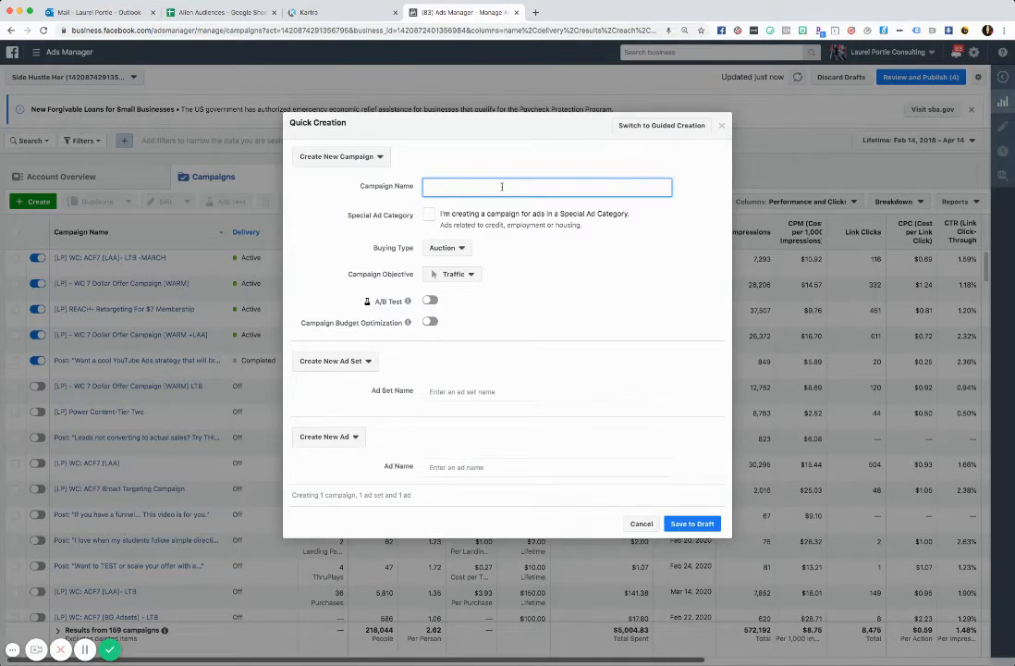
{"action": "type", "text": "[LP]"}
{"action": "type", "text": "W"}
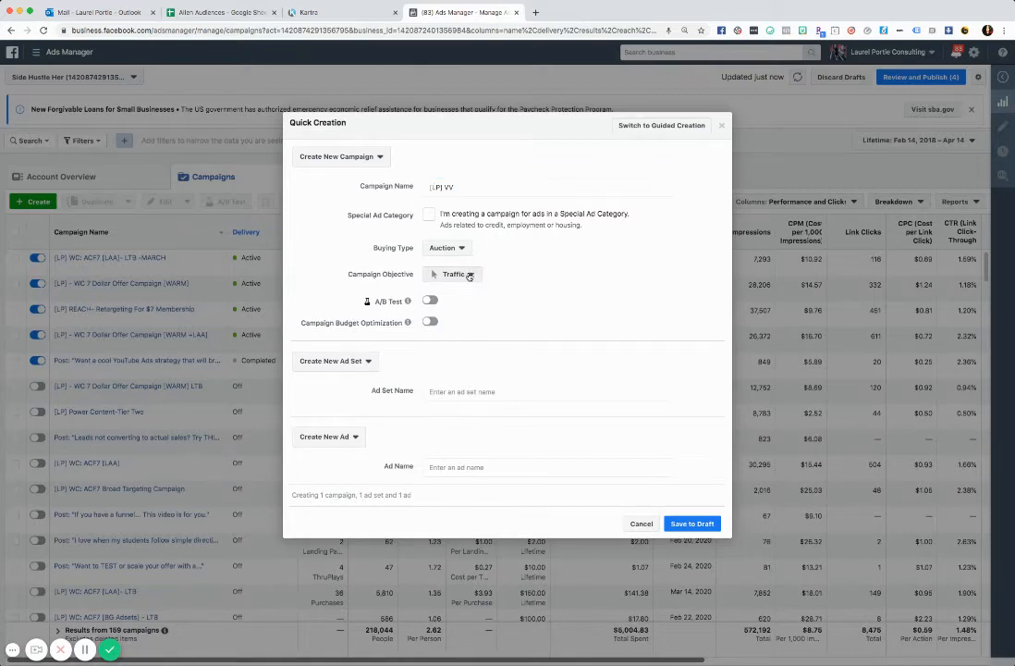
{"action": "left_click", "coordinate": [467, 274]}
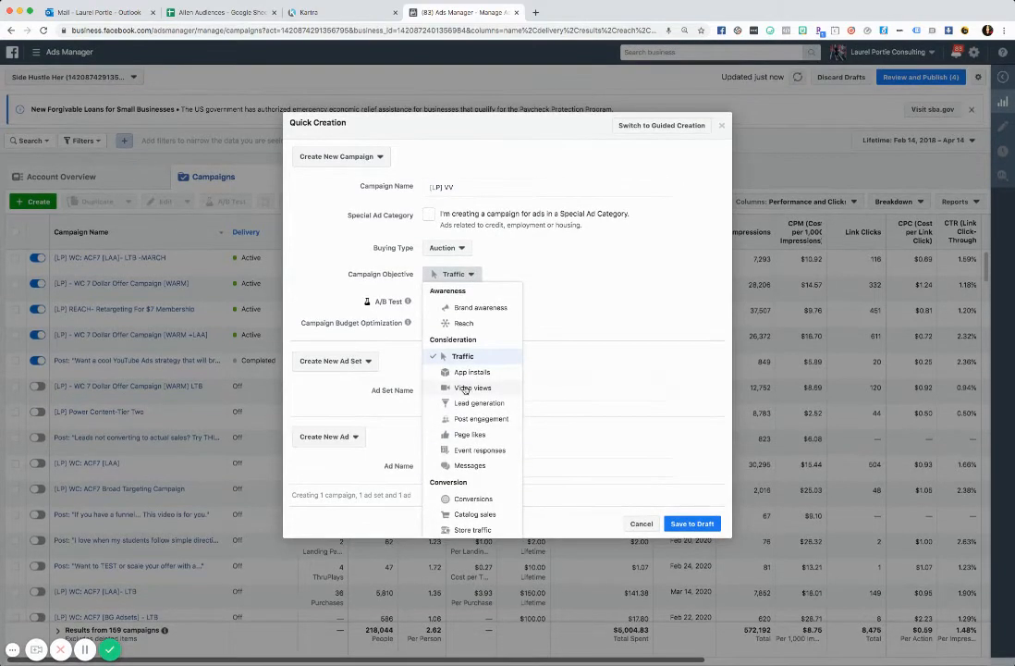
{"action": "left_click", "coordinate": [470, 388]}
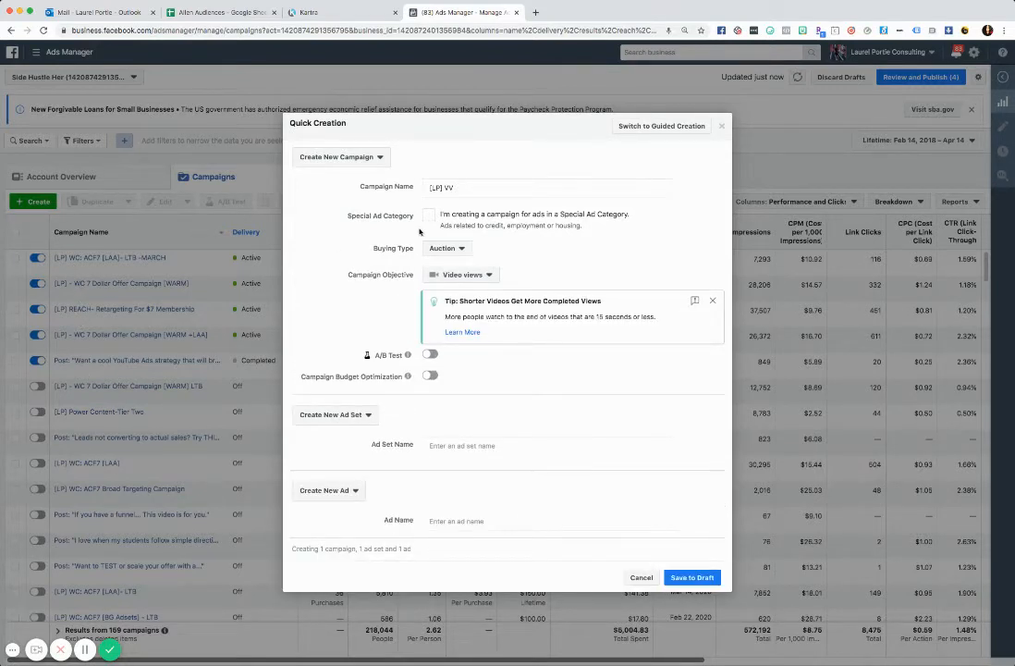
{"action": "left_click", "coordinate": [474, 187]}
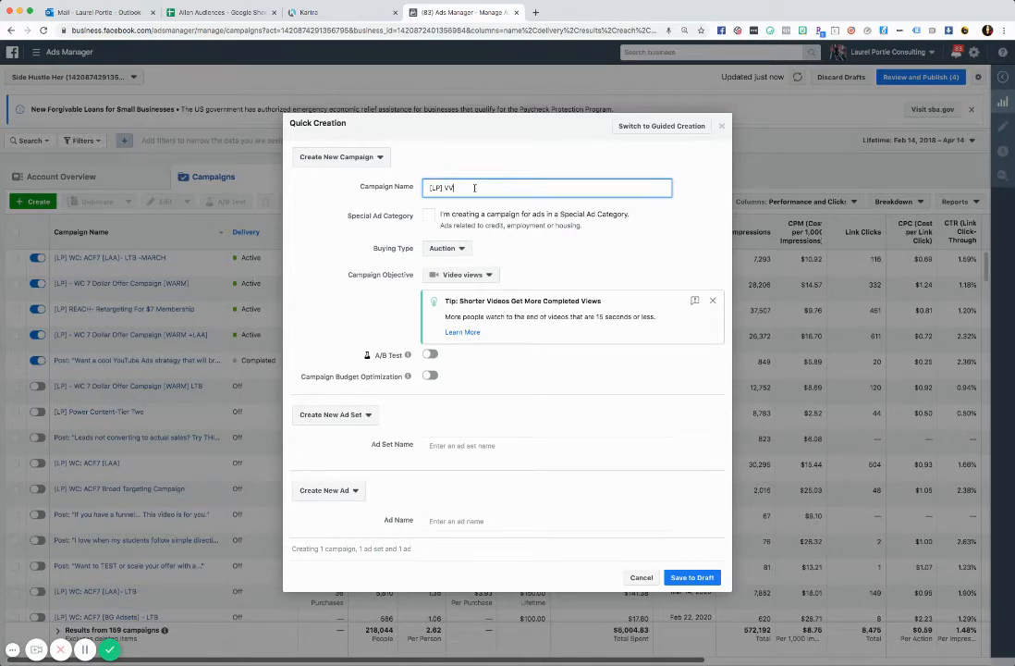
{"action": "type", "text": "-Audience Bu"}
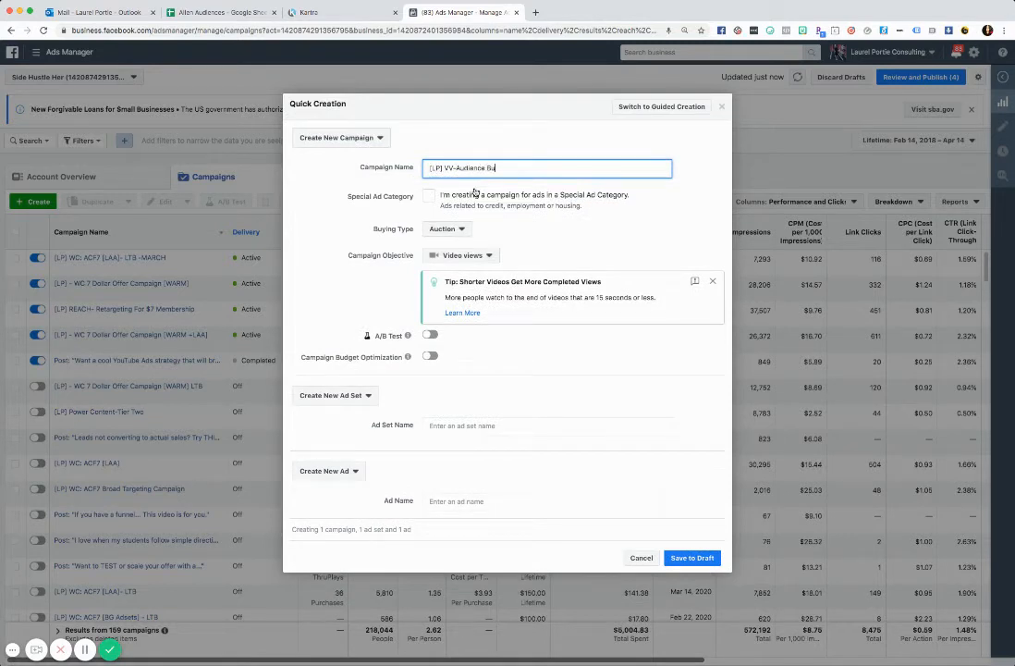
{"action": "type", "text": "ilding"}
{"action": "left_click", "coordinate": [375, 206]}
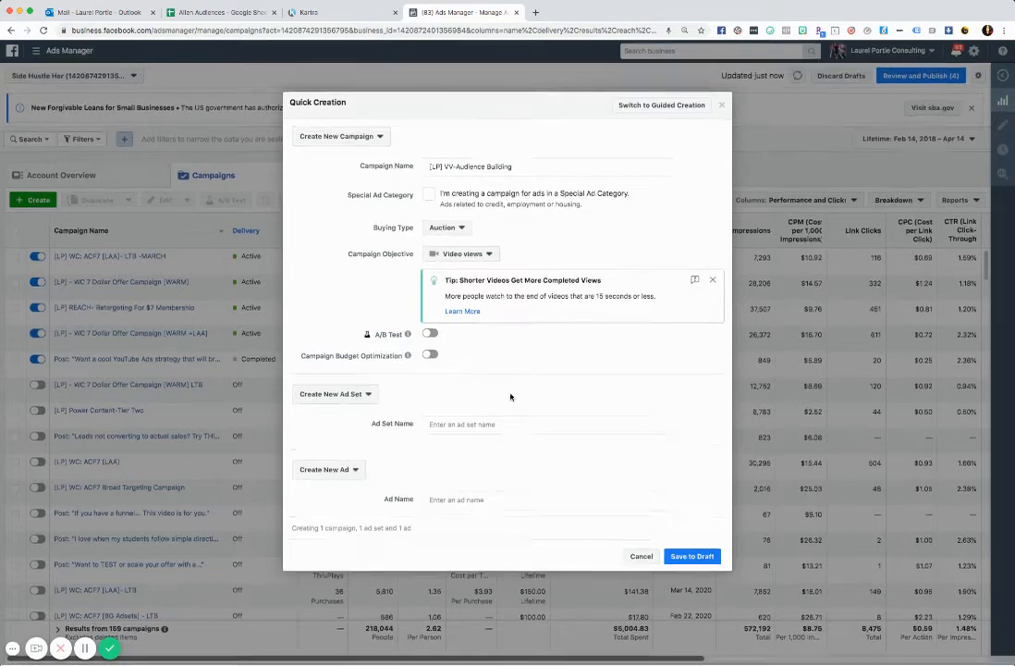
Enter "Amy Porterfield" as the name of the new ad set
{"action": "left_click", "coordinate": [484, 423]}
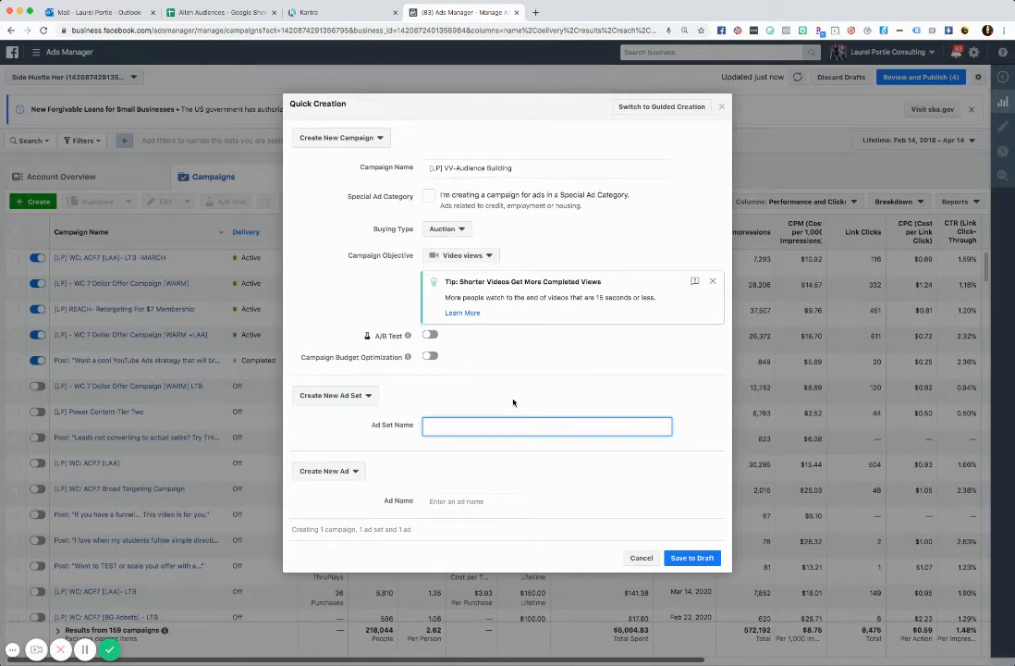
{"action": "type", "text": "Amy Portarfield"}
{"action": "left_click", "coordinate": [437, 447]}
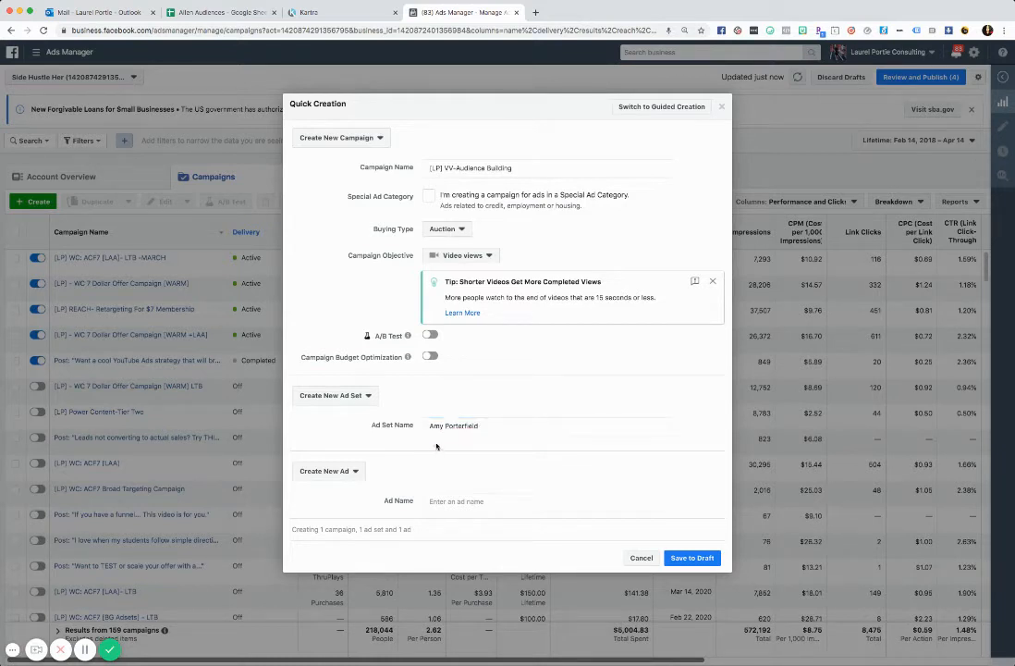
{"action": "left_click_drag", "start_coordinate": [370, 425], "coordinate": [410, 427]}
{"action": "left_click", "coordinate": [409, 438]}
Name the ad "Ad Strategy That Every Business Should Know" and append the same title after a colon to the ad set name
{"action": "left_click", "coordinate": [431, 502]}
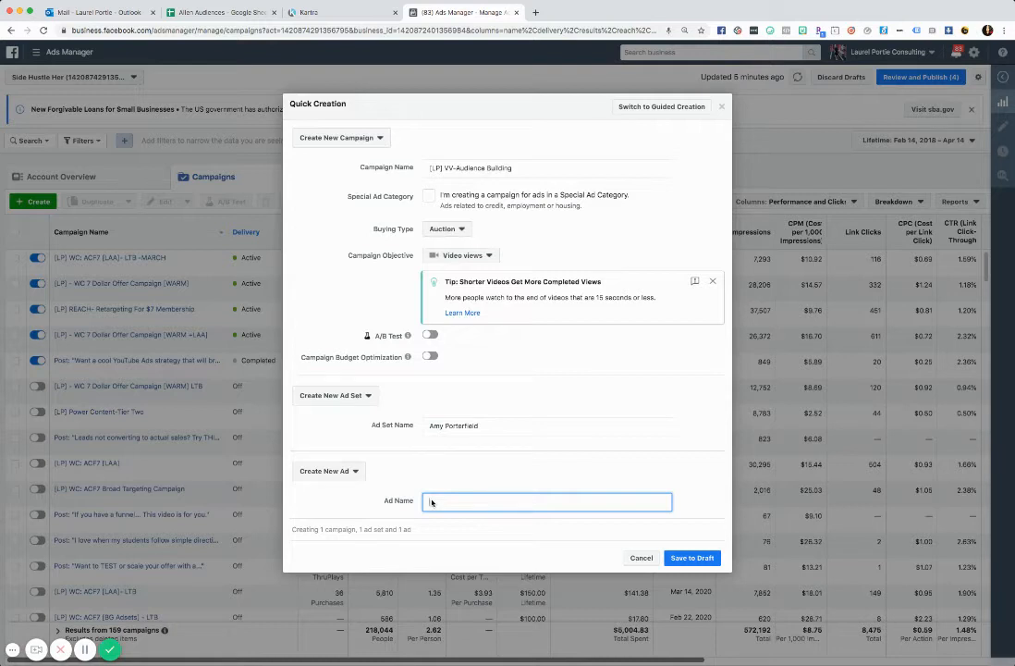
{"action": "type", "text": "Ad Strategy That Every Business Should Know"}
{"action": "left_click_drag", "start_coordinate": [610, 501], "coordinate": [383, 500]}
{"action": "key", "text": "ctrl+c"}
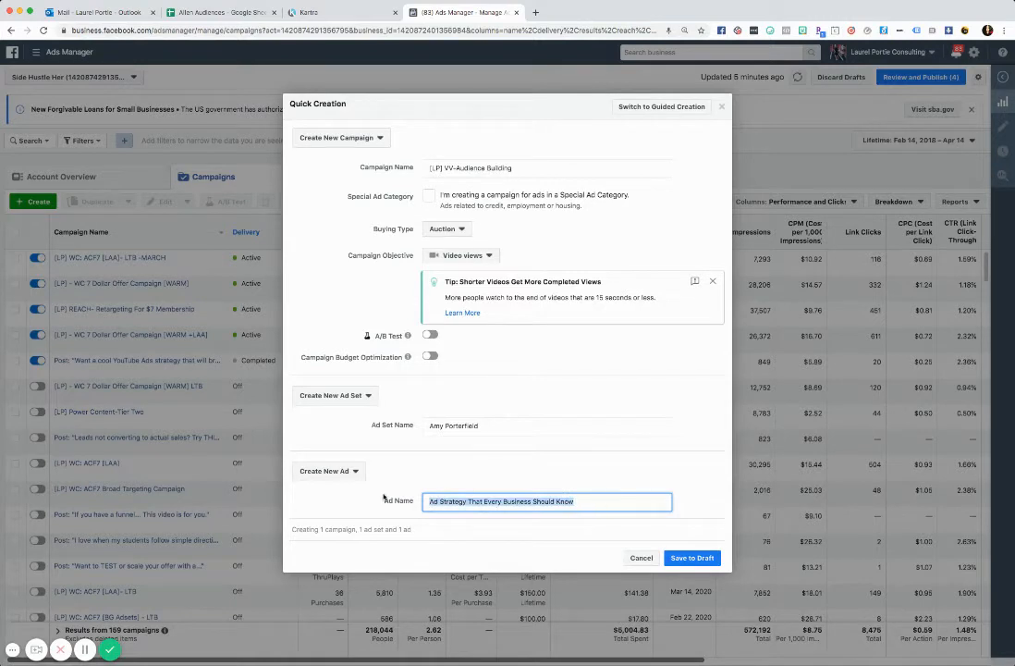
{"action": "left_click", "coordinate": [499, 426]}
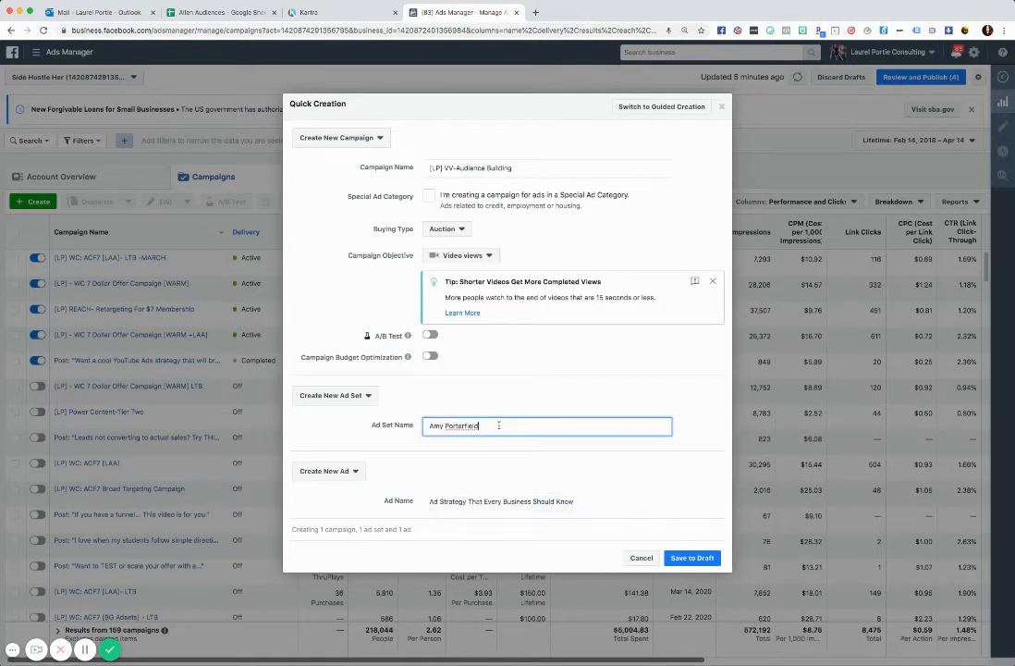
{"action": "type", "text": ":"}
{"action": "key", "text": "ctrl+v"}
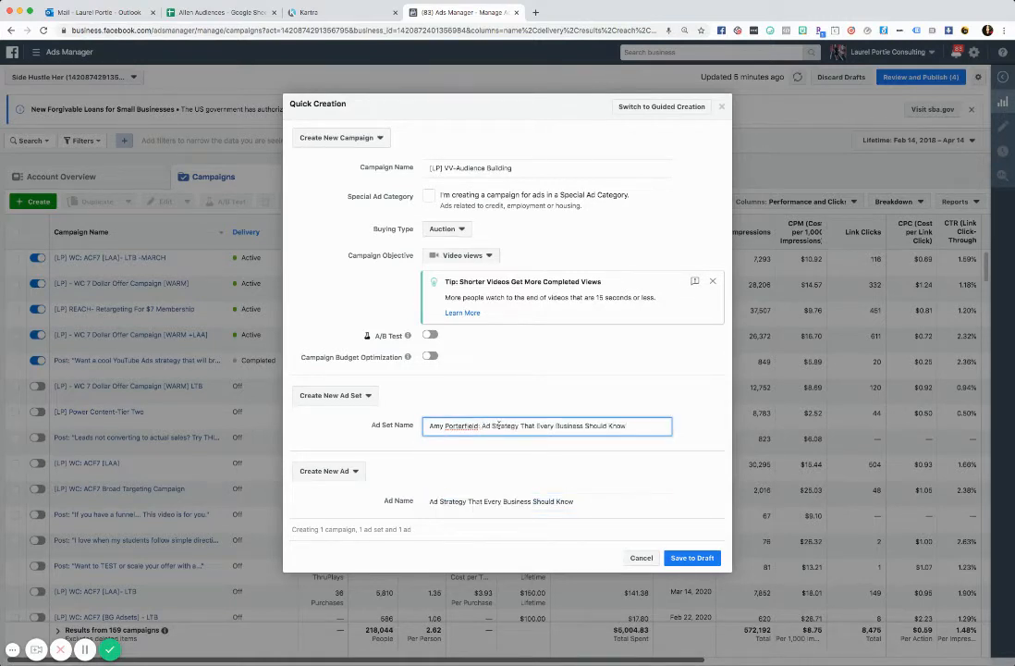
{"action": "left_click", "coordinate": [515, 407]}
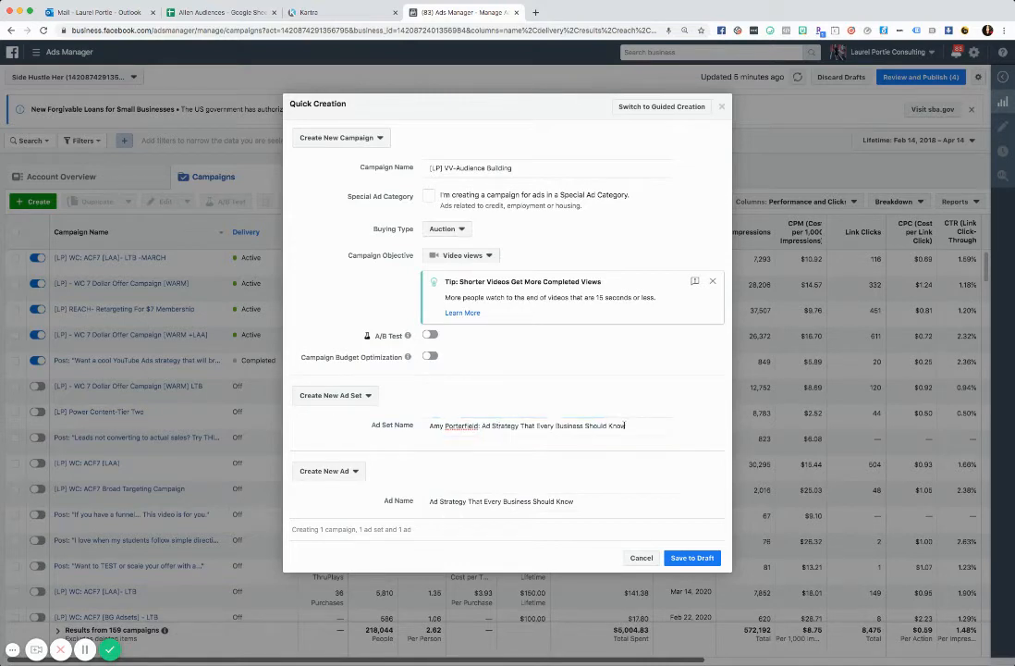
{"action": "triple_click", "coordinate": [445, 426]}
{"action": "left_click", "coordinate": [434, 437]}
{"action": "left_click_drag", "start_coordinate": [482, 426], "coordinate": [702, 431]}
{"action": "left_click", "coordinate": [469, 436]}
{"action": "left_click_drag", "start_coordinate": [480, 425], "coordinate": [429, 427]}
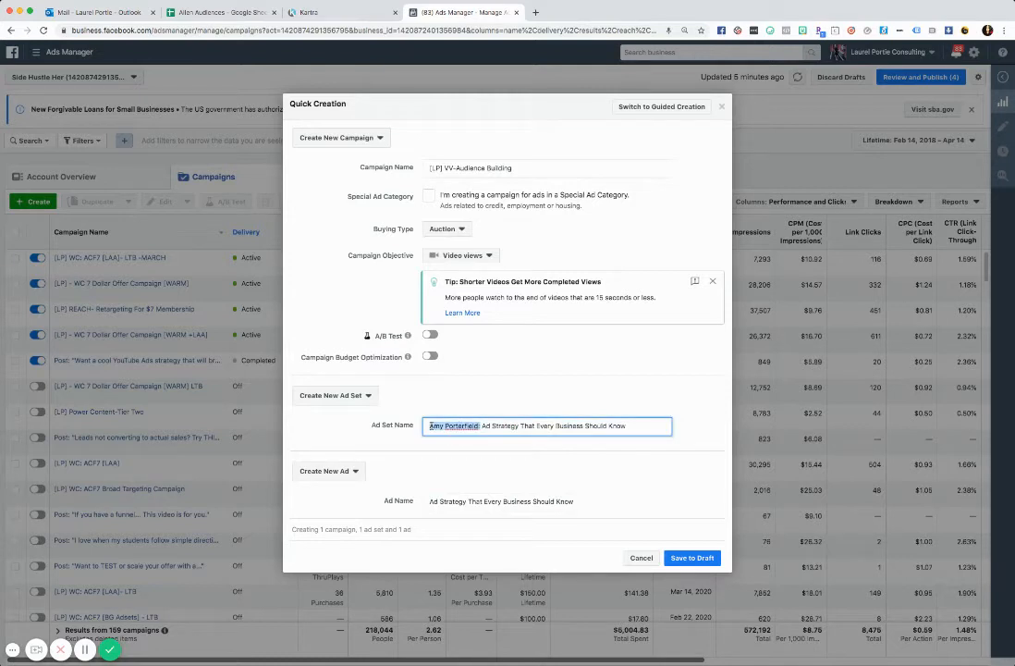
{"action": "left_click", "coordinate": [427, 505]}
{"action": "left_click_drag", "start_coordinate": [427, 505], "coordinate": [612, 512]}
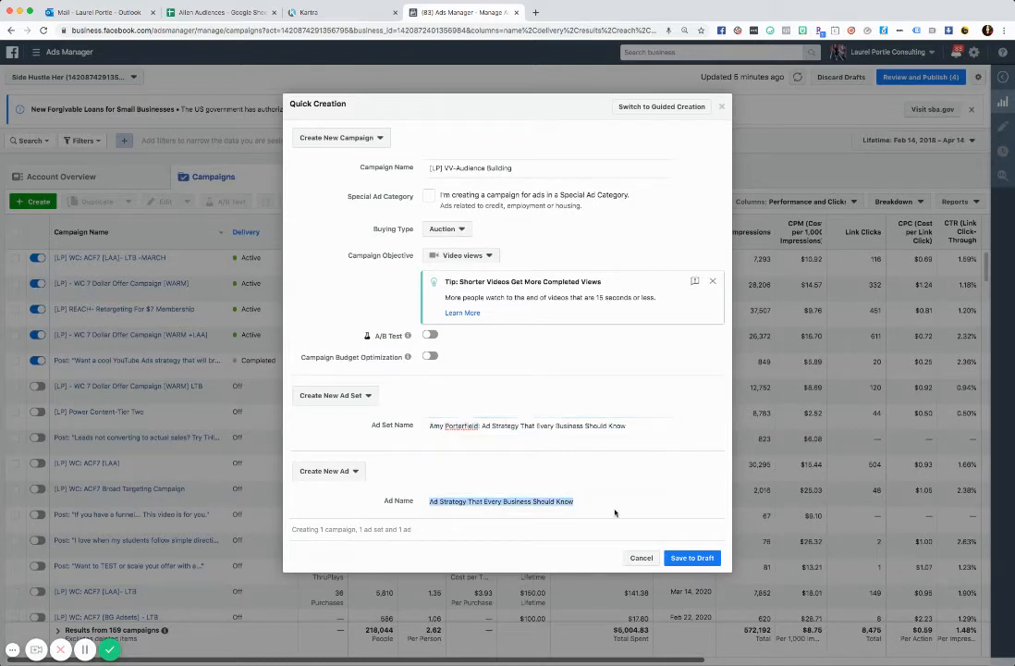
{"action": "left_click", "coordinate": [635, 486]}
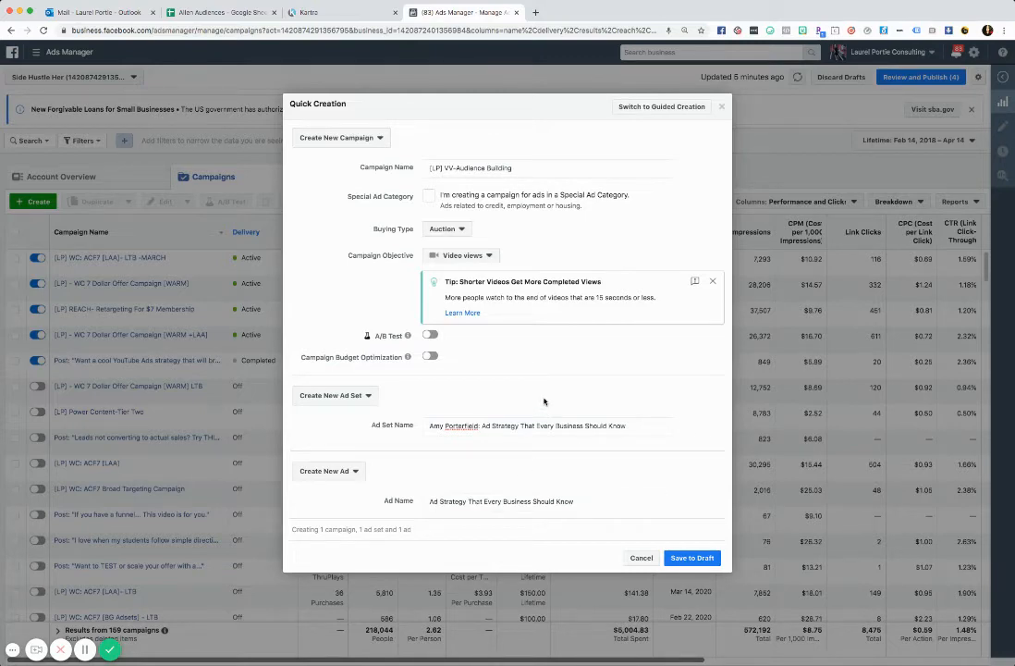
Save the new campaign to draft and open its Amy Porterfield ad set for editing
{"action": "left_click", "coordinate": [705, 556]}
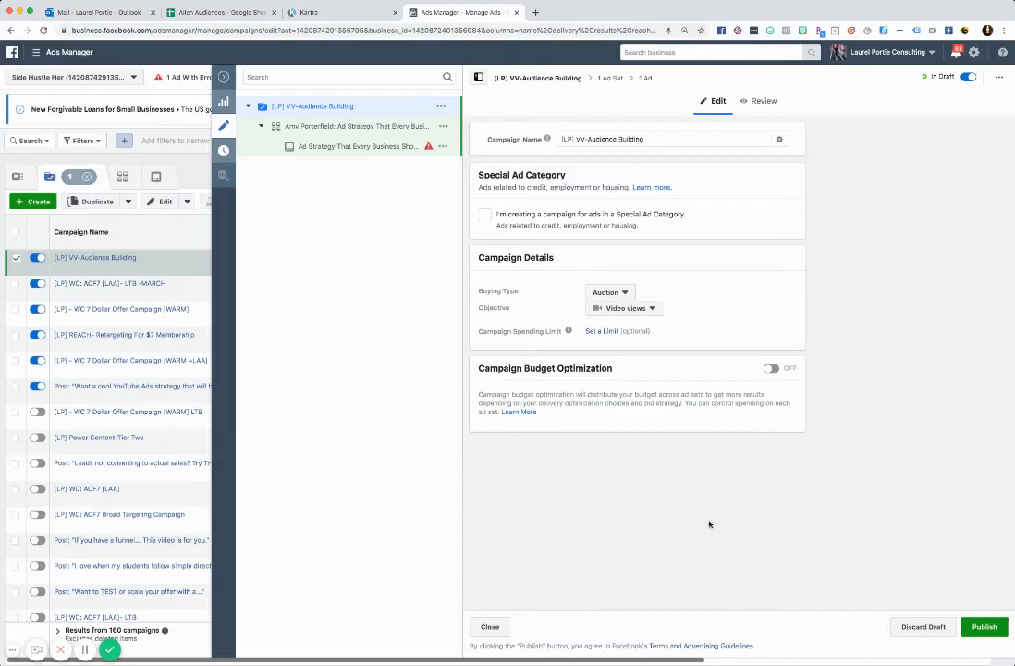
{"action": "left_click", "coordinate": [305, 127]}
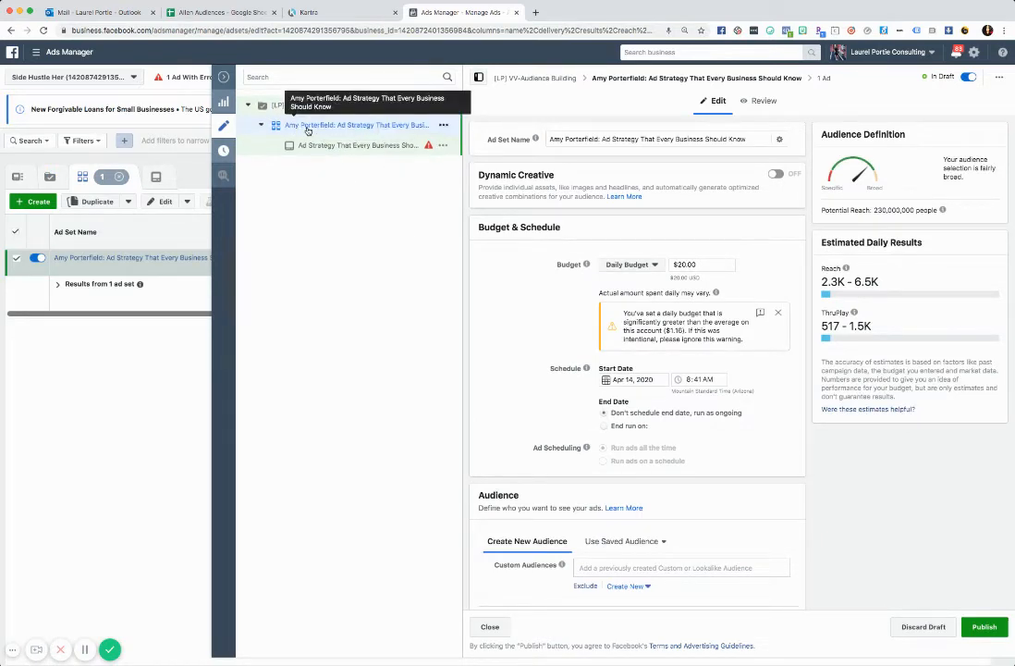
{"action": "scroll", "coordinate": [315, 130], "scroll_direction": "down", "scroll_amount": 1}
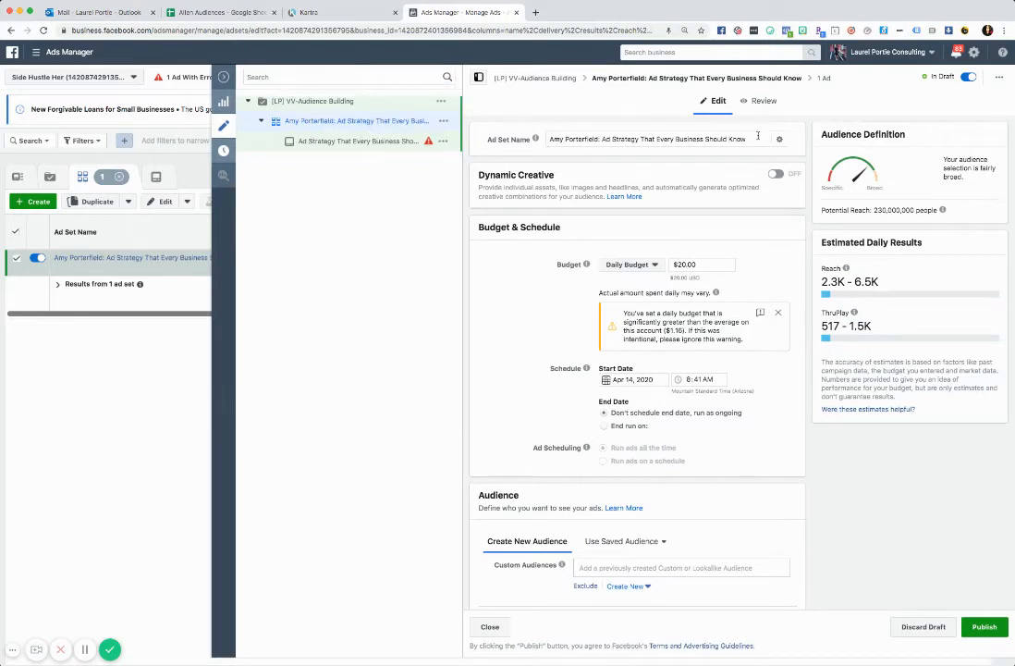
{"action": "triple_click", "coordinate": [649, 138]}
{"action": "left_click", "coordinate": [604, 138]}
{"action": "key", "text": "shift+End"}
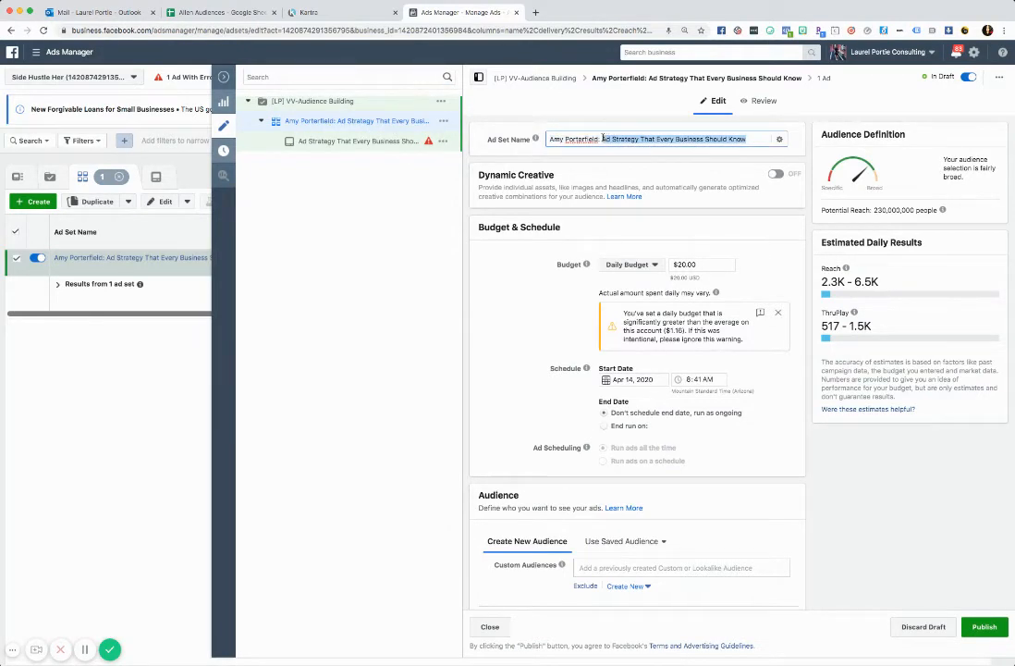
{"action": "left_click", "coordinate": [571, 130]}
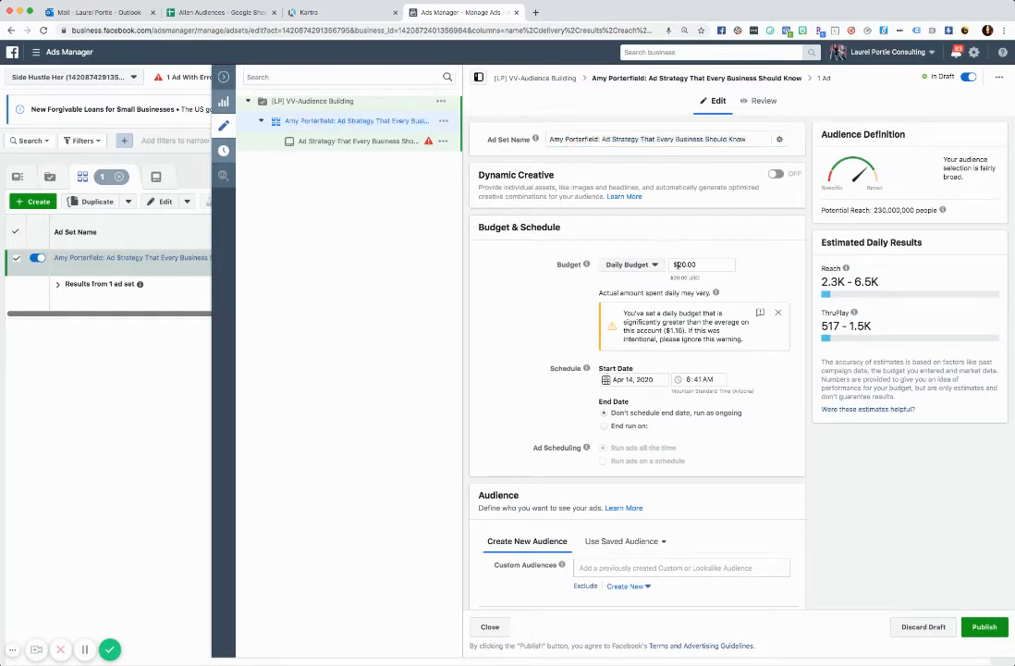
Set the ad set's daily budget to $1.00
{"action": "left_click_drag", "start_coordinate": [687, 265], "coordinate": [678, 264]}
{"action": "type", "text": "1"}
{"action": "left_click", "coordinate": [708, 242]}
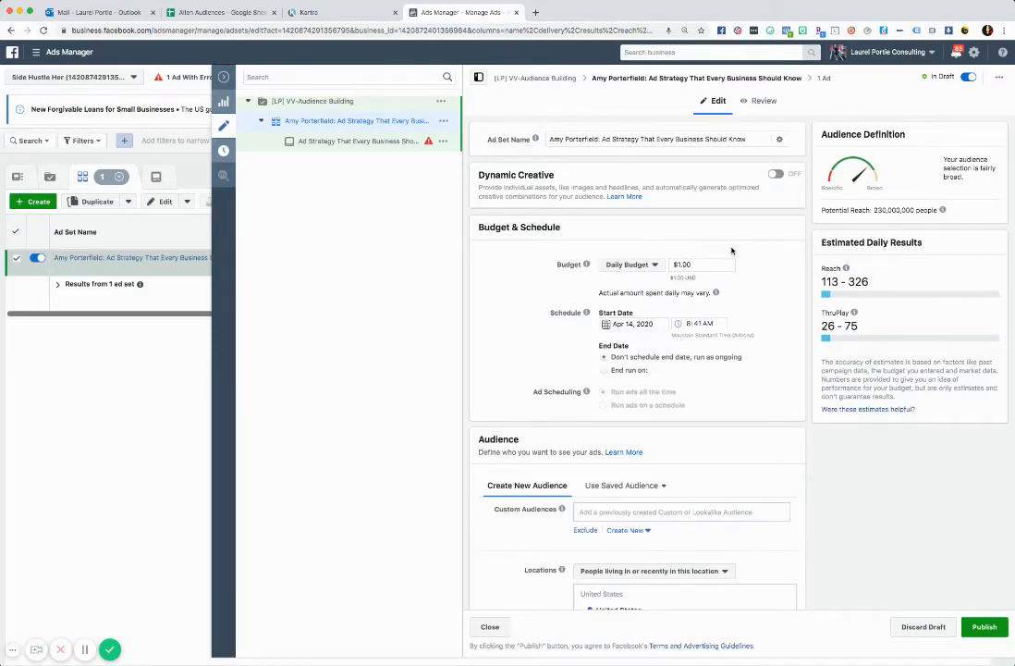
Set the minimum age of the ad set's new audience to 35
{"action": "scroll", "coordinate": [742, 250], "scroll_direction": "down", "scroll_amount": 5}
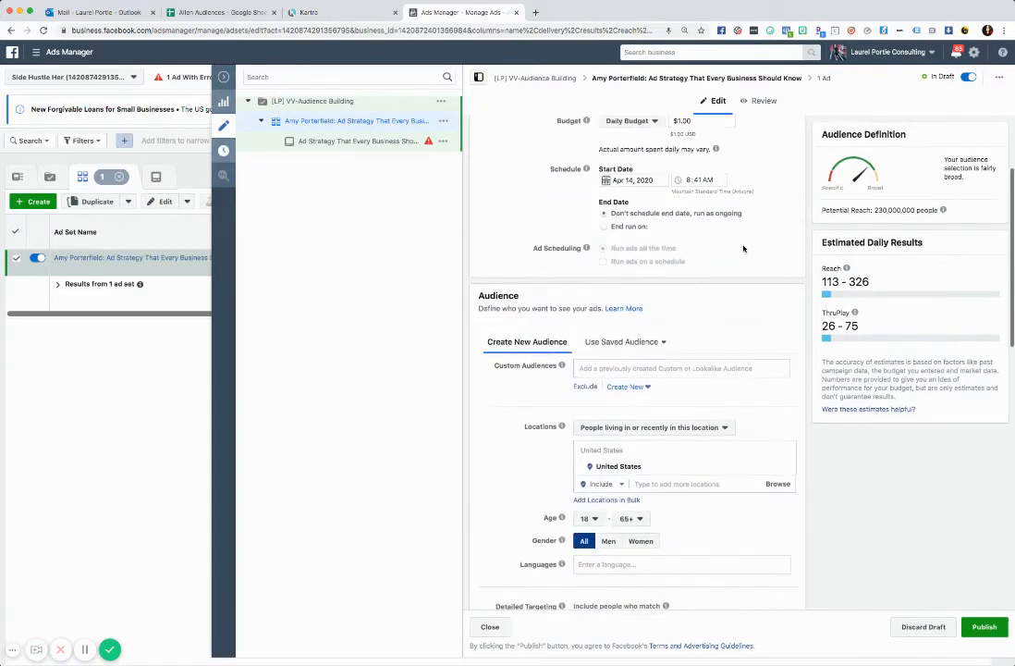
{"action": "left_click", "coordinate": [621, 261]}
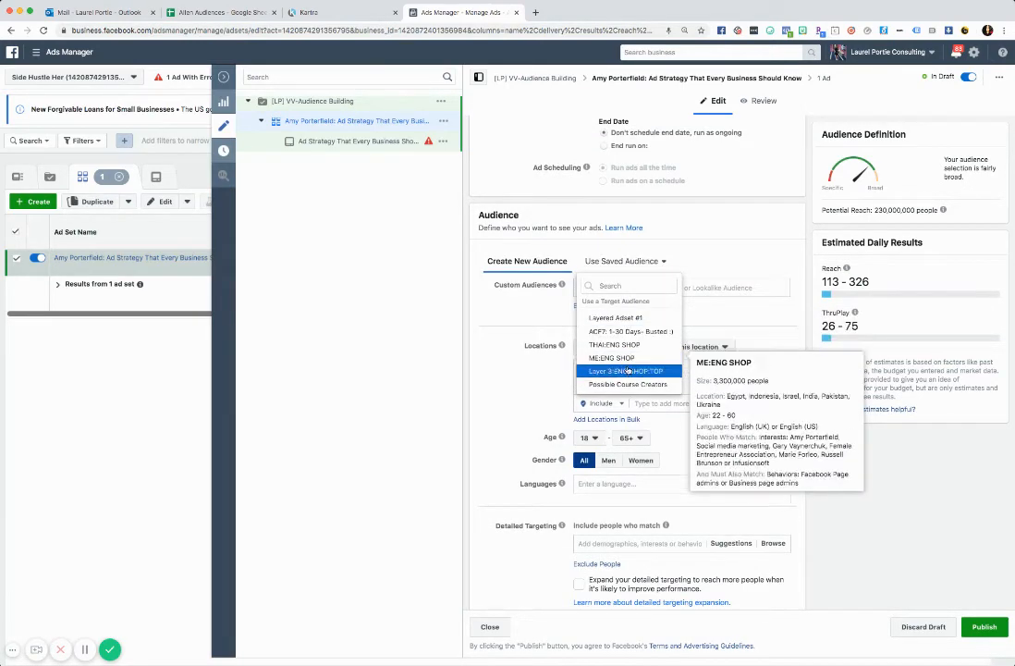
{"action": "left_click", "coordinate": [715, 264]}
{"action": "scroll", "coordinate": [707, 312], "scroll_direction": "down", "scroll_amount": 2}
{"action": "scroll", "coordinate": [708, 312], "scroll_direction": "down", "scroll_amount": 1}
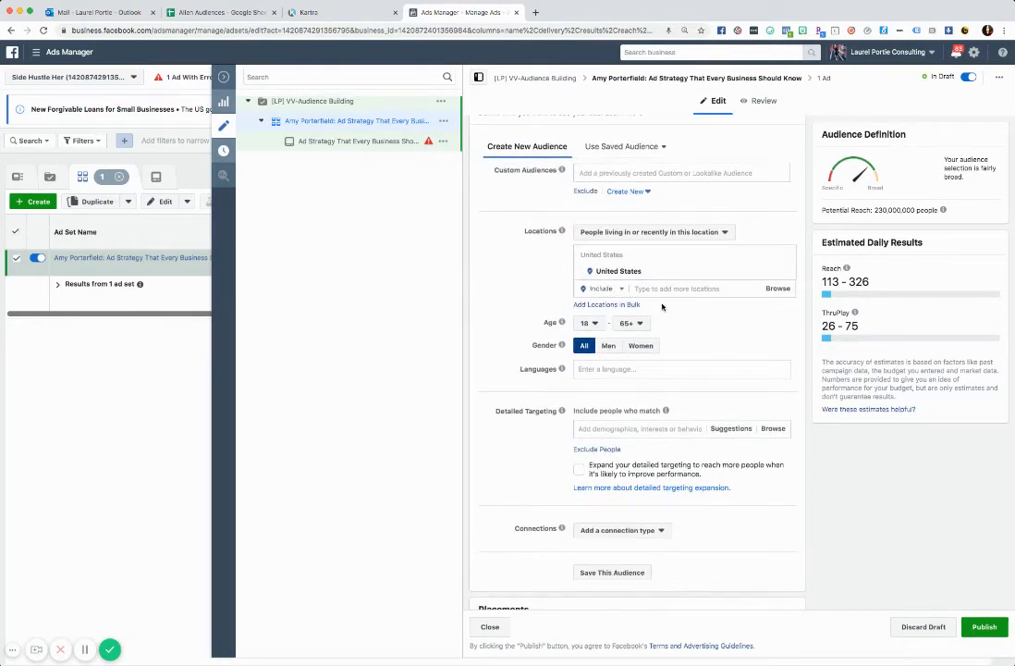
{"action": "scroll", "coordinate": [685, 291], "scroll_direction": "down", "scroll_amount": 1}
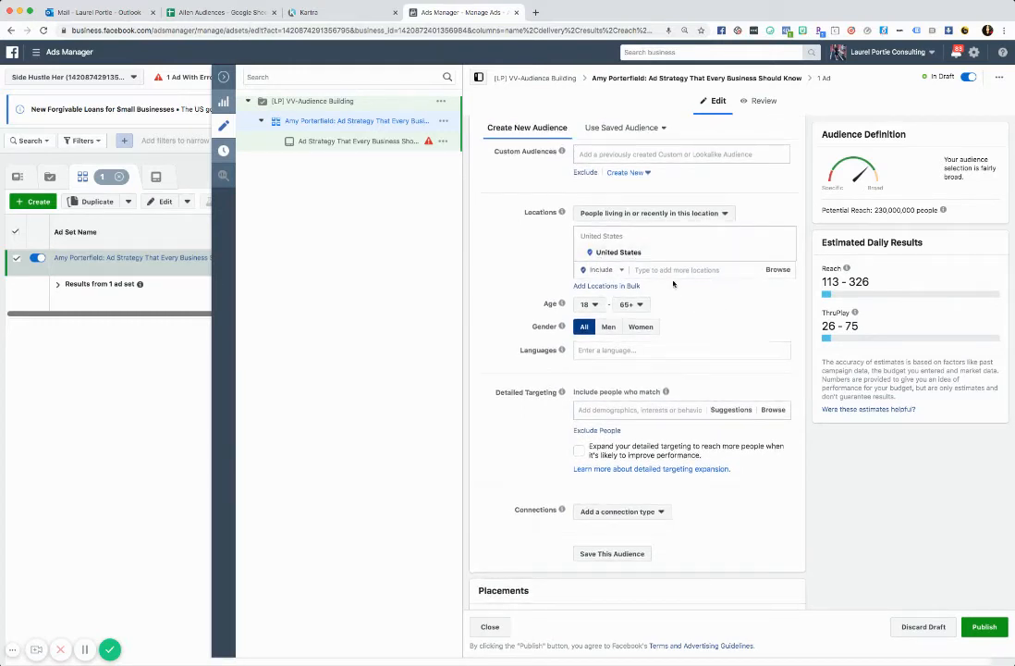
{"action": "left_click", "coordinate": [589, 304]}
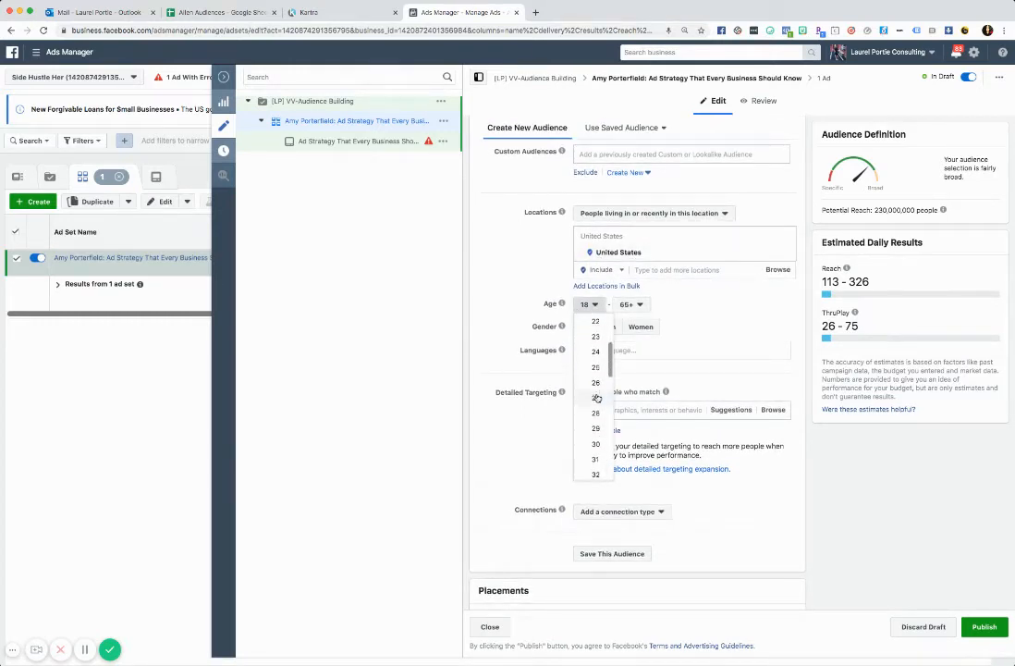
{"action": "scroll", "coordinate": [596, 400], "scroll_direction": "down", "scroll_amount": 3}
{"action": "left_click", "coordinate": [594, 428]}
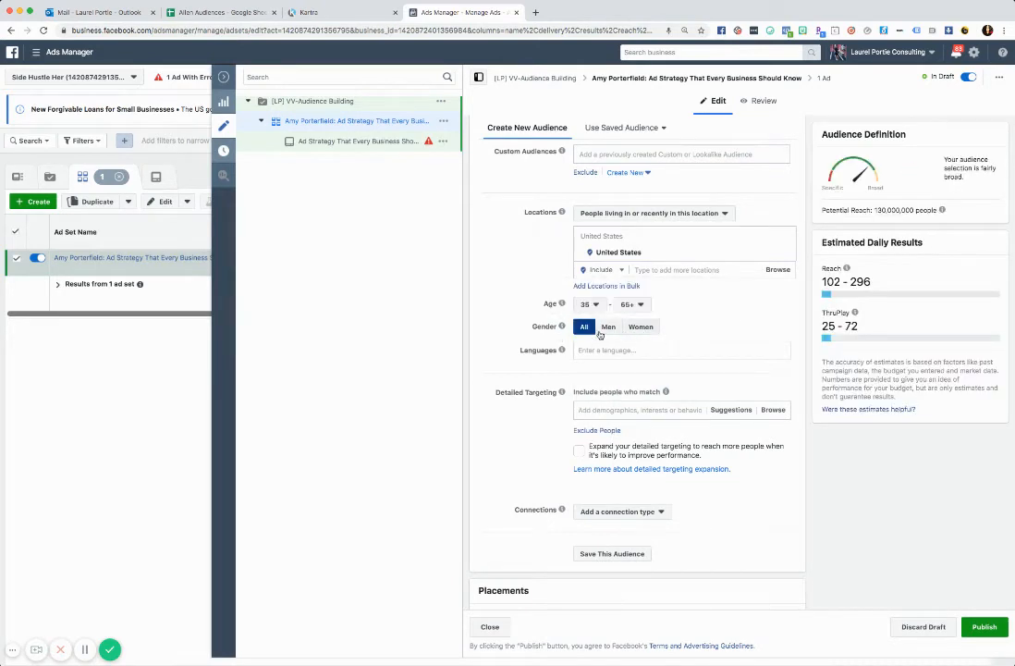
Add the interest "Amy Porterfield" to the audience's detailed targeting
{"action": "scroll", "coordinate": [629, 351], "scroll_direction": "down", "scroll_amount": 1}
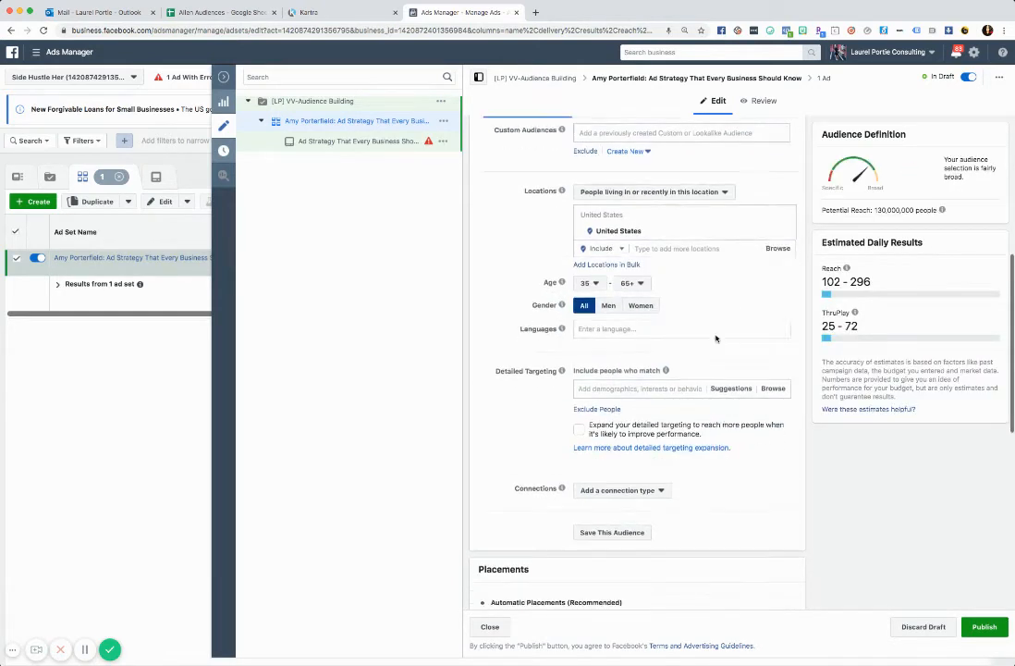
{"action": "left_click", "coordinate": [638, 387]}
{"action": "type", "text": "Amy Porterfie"}
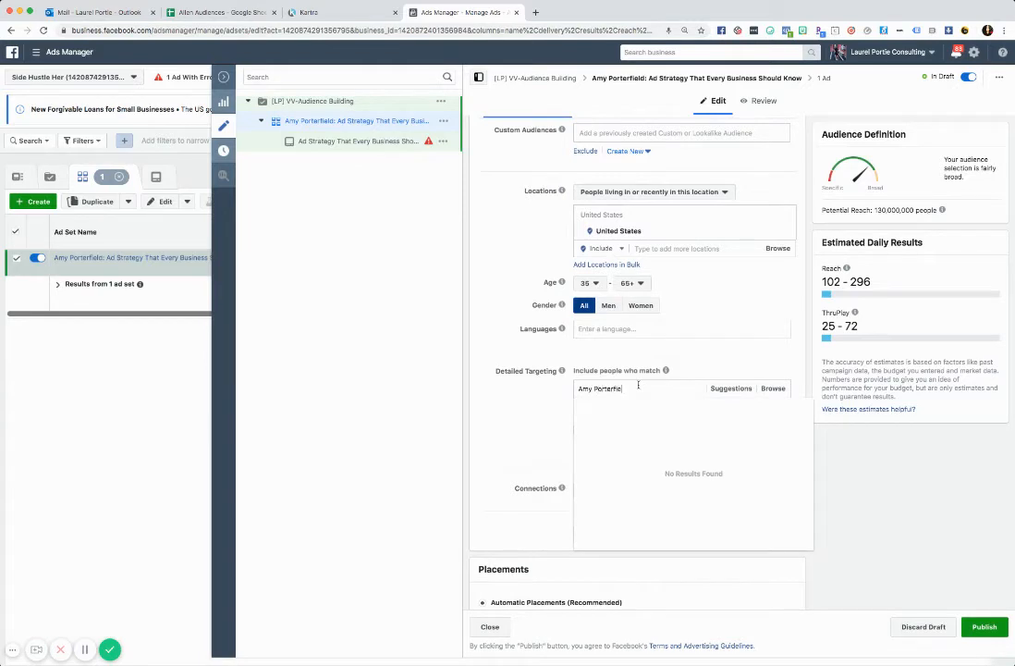
{"action": "type", "text": "ld"}
{"action": "key", "text": "Return"}
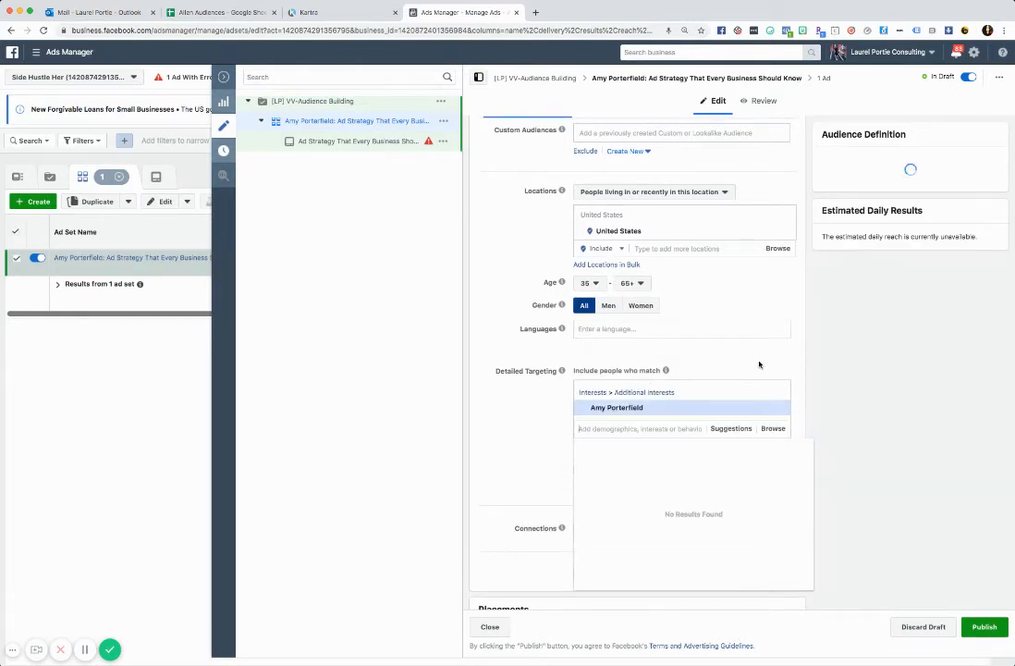
{"action": "mouse_move", "coordinate": [638, 417]}
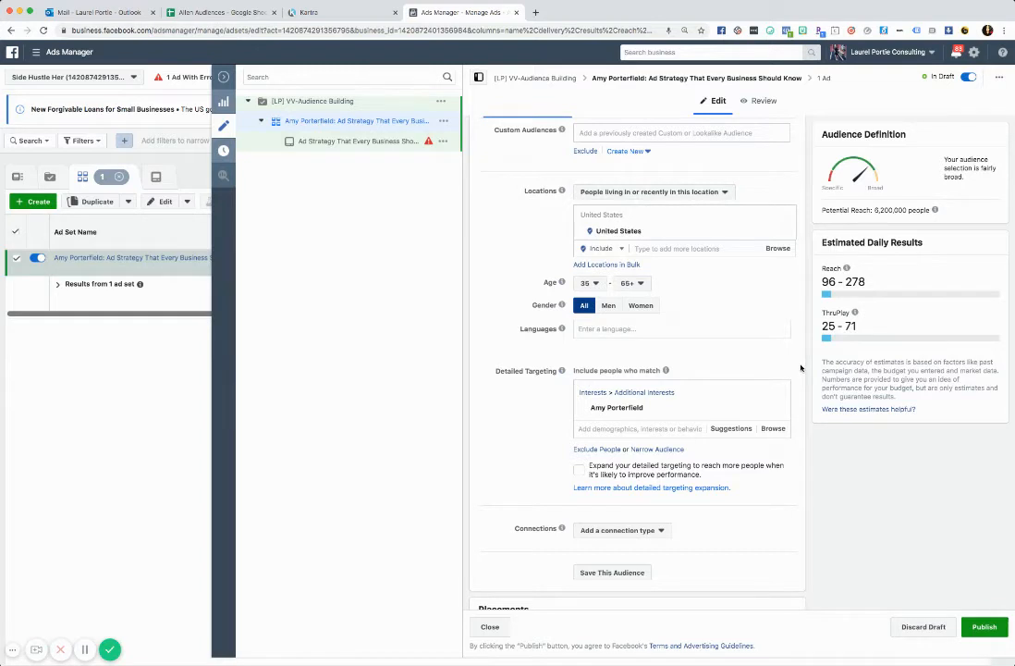
Narrow the detailed targeting so people must also match the "Business page admins" behavior
{"action": "scroll", "coordinate": [800, 368], "scroll_direction": "down", "scroll_amount": 1}
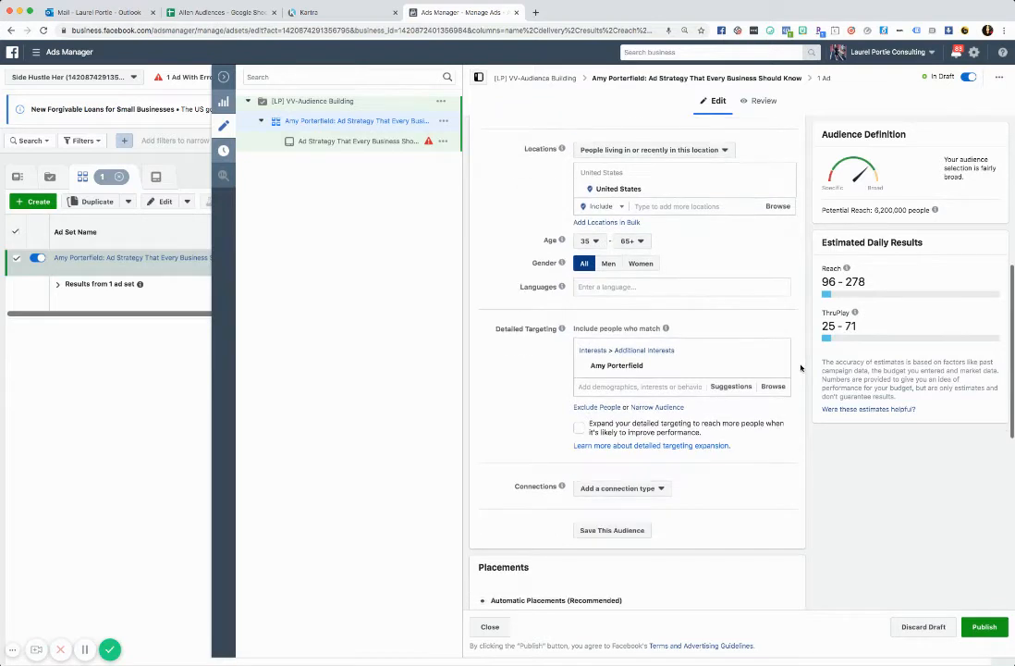
{"action": "left_click", "coordinate": [657, 407]}
{"action": "left_click", "coordinate": [672, 423]}
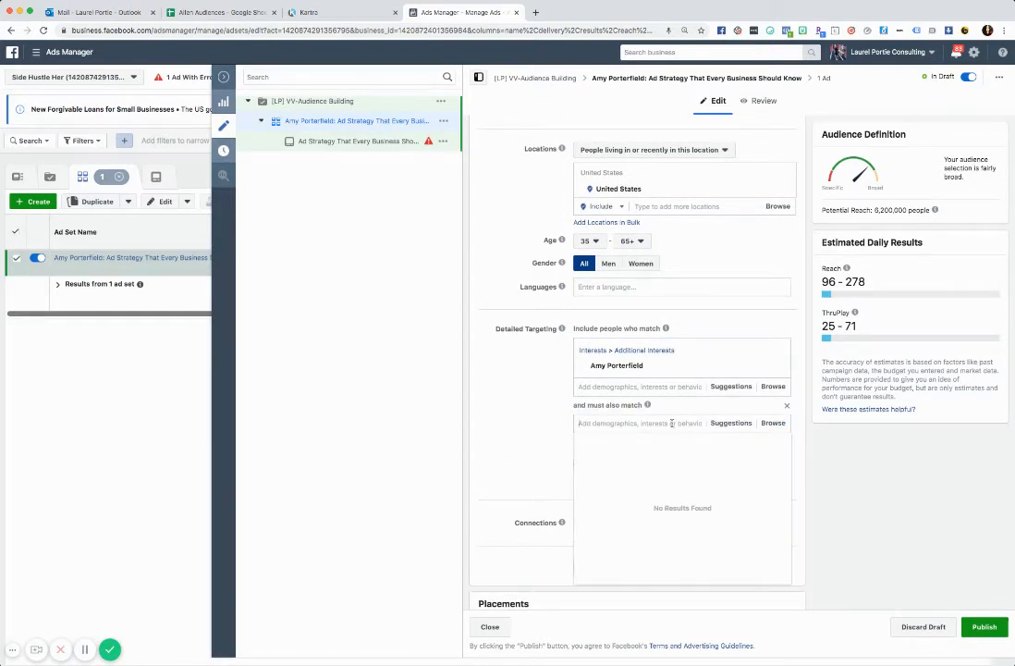
{"action": "type", "text": "Business Page admins"}
{"action": "left_click", "coordinate": [698, 444]}
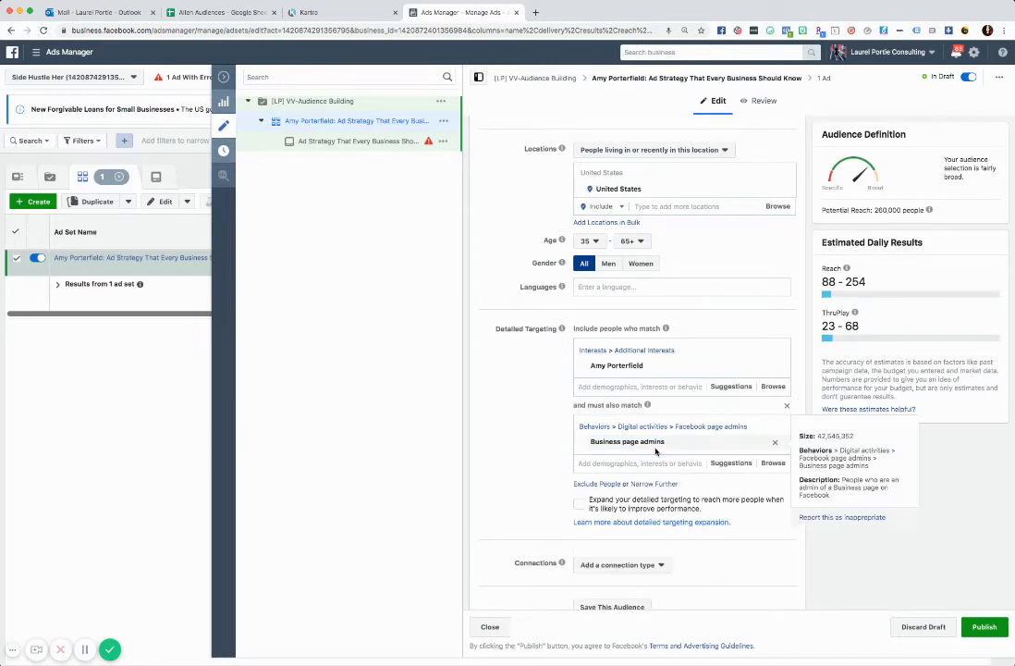
Add the suggested "Facebook Page admins" behavior to the must-also-match group of the detailed targeting
{"action": "left_click", "coordinate": [731, 462]}
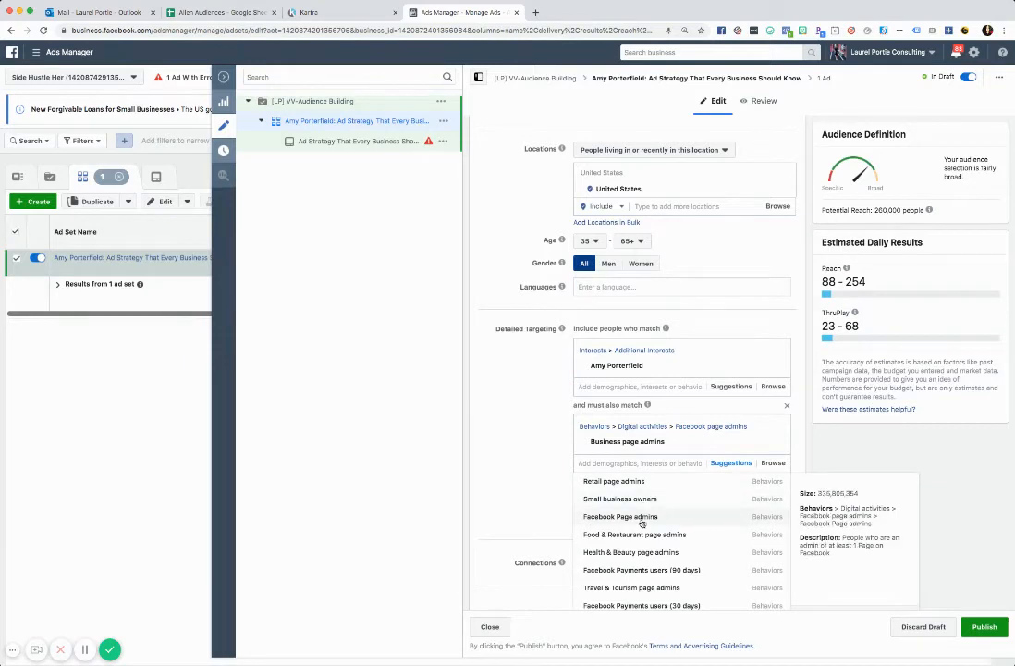
{"action": "left_click", "coordinate": [645, 516]}
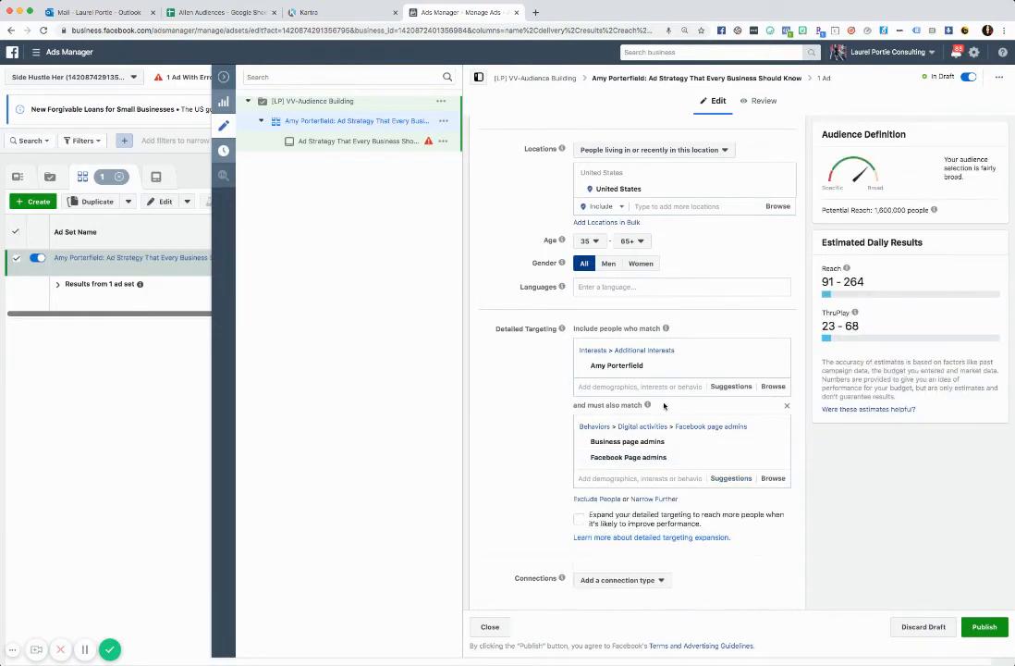
{"action": "mouse_move", "coordinate": [645, 449]}
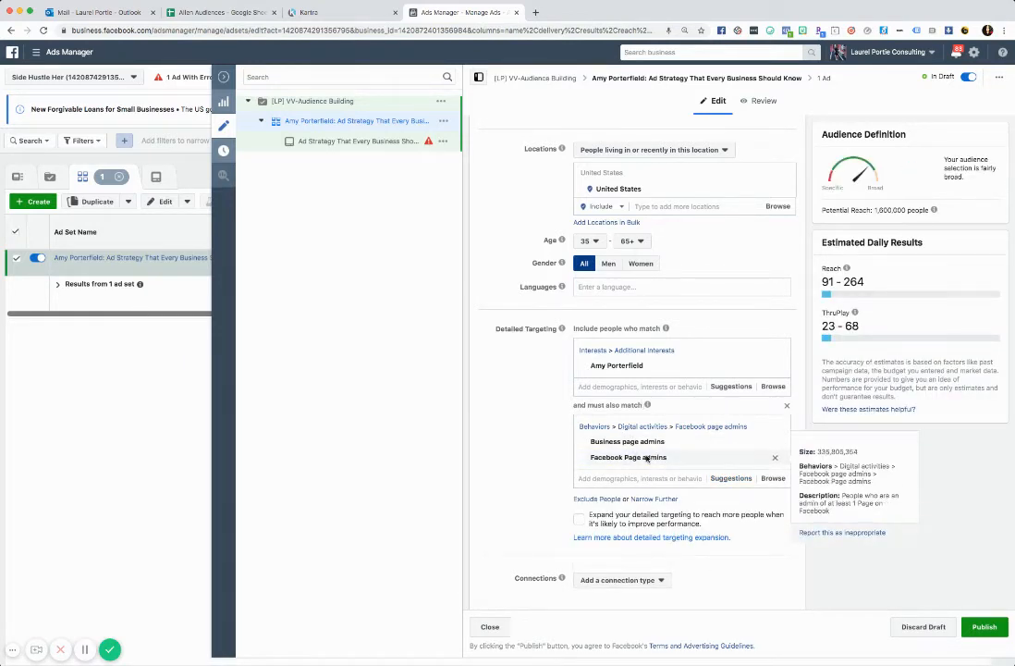
{"action": "mouse_move", "coordinate": [633, 370]}
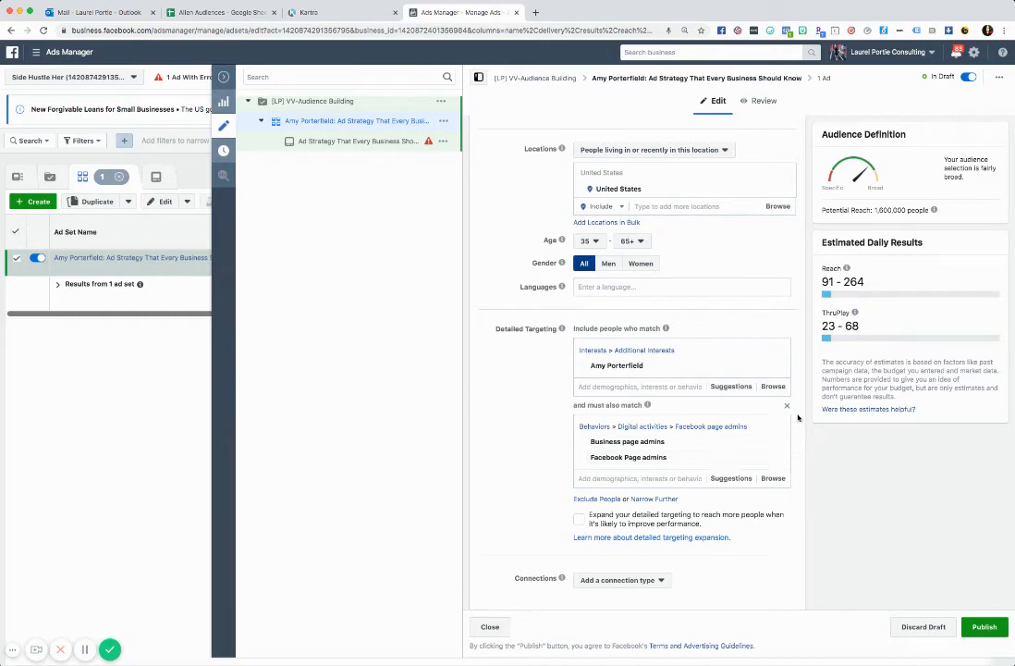
Switch the ad set to manual placements and exclude the Audience Network platform
{"action": "scroll", "coordinate": [799, 443], "scroll_direction": "down", "scroll_amount": 1}
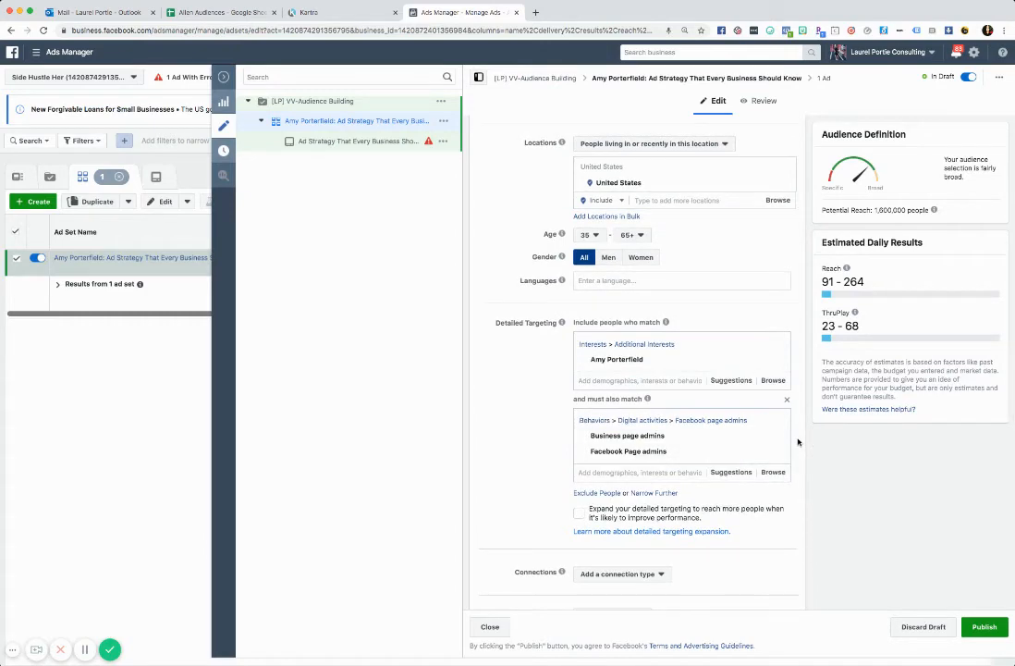
{"action": "scroll", "coordinate": [798, 442], "scroll_direction": "down", "scroll_amount": 3}
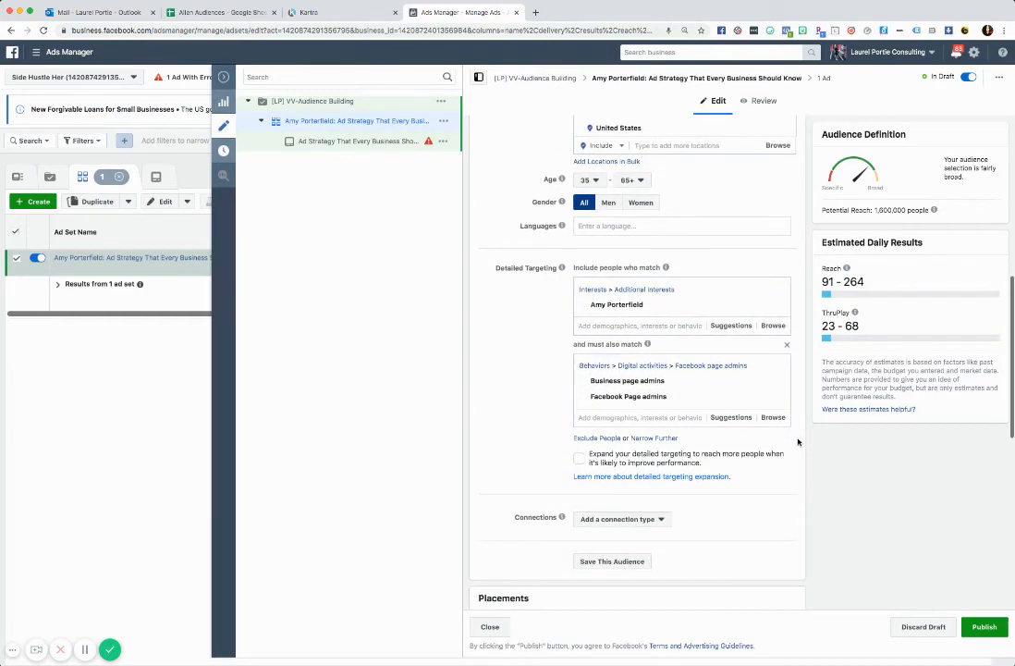
{"action": "scroll", "coordinate": [798, 442], "scroll_direction": "down", "scroll_amount": 5}
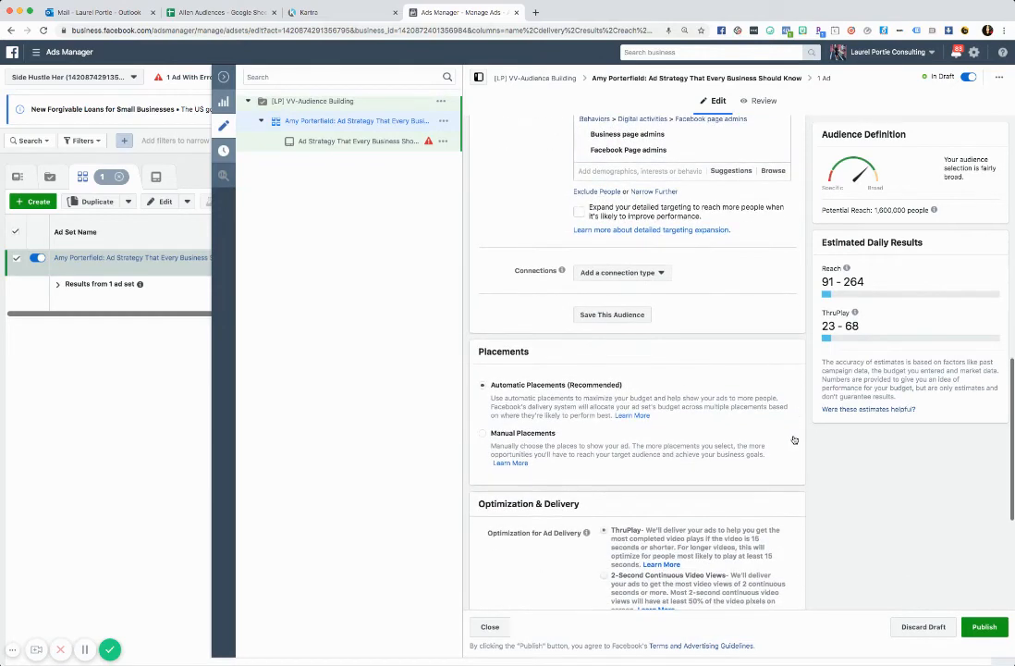
{"action": "scroll", "coordinate": [793, 439], "scroll_direction": "down", "scroll_amount": 1}
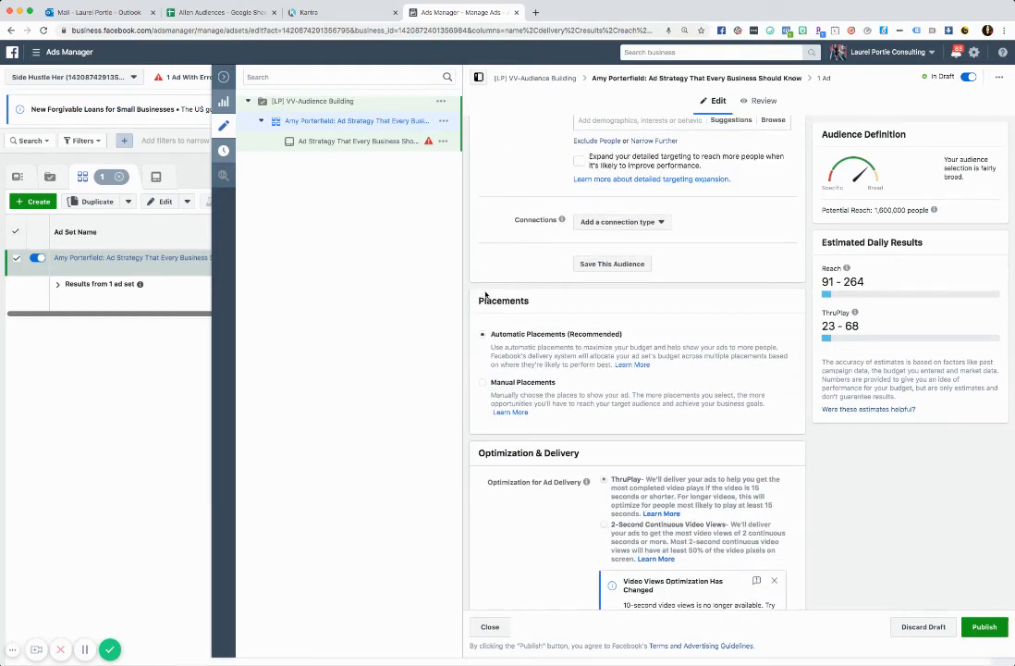
{"action": "left_click", "coordinate": [523, 384]}
{"action": "scroll", "coordinate": [635, 398], "scroll_direction": "down", "scroll_amount": 1}
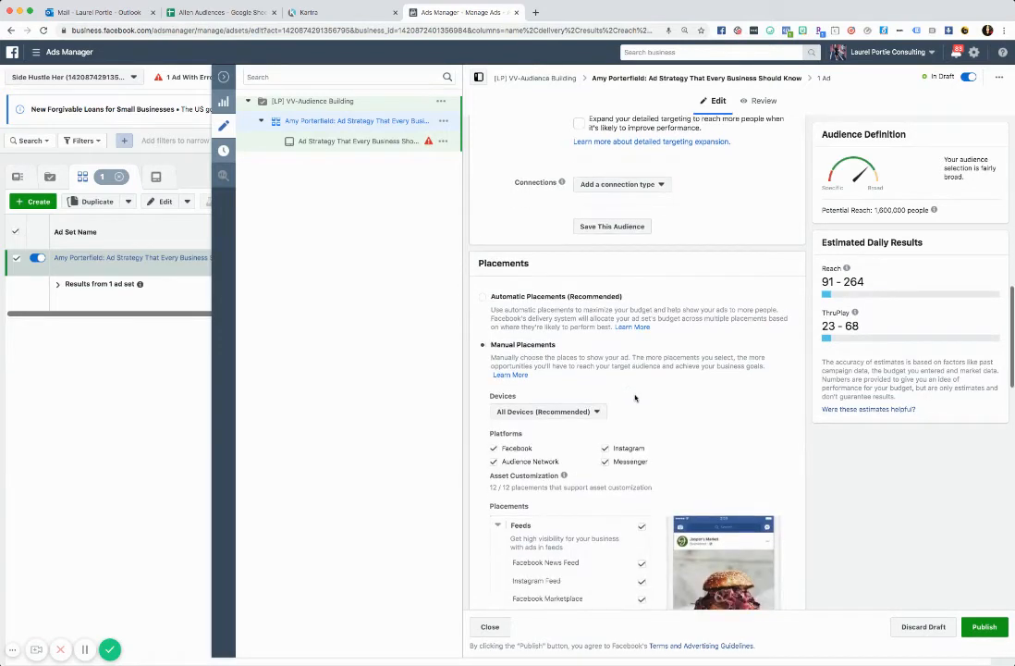
{"action": "left_click", "coordinate": [494, 461]}
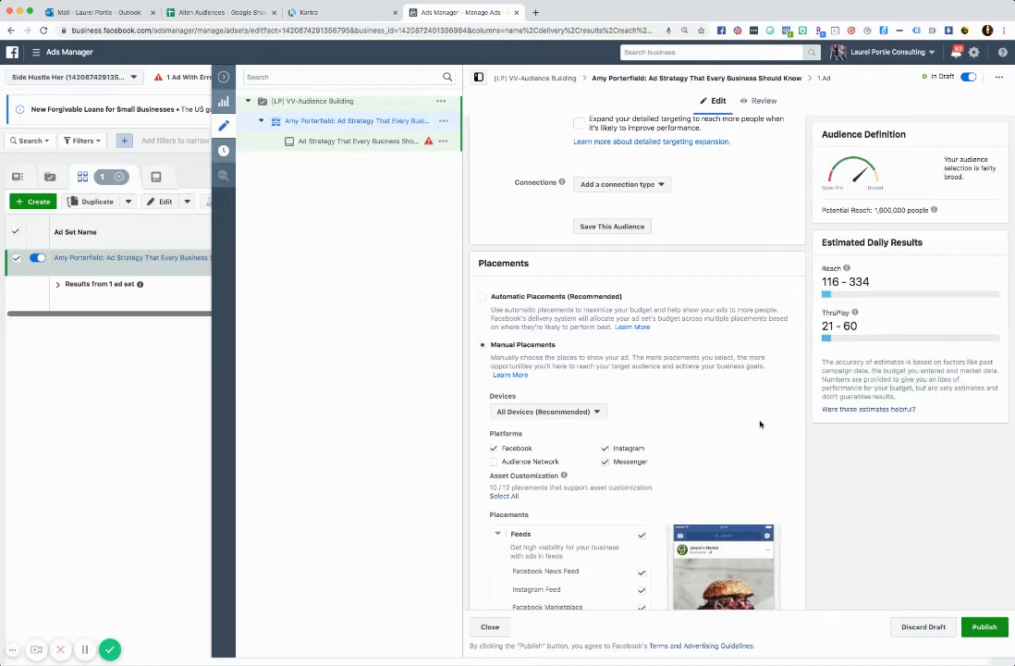
{"action": "scroll", "coordinate": [760, 424], "scroll_direction": "down", "scroll_amount": 1}
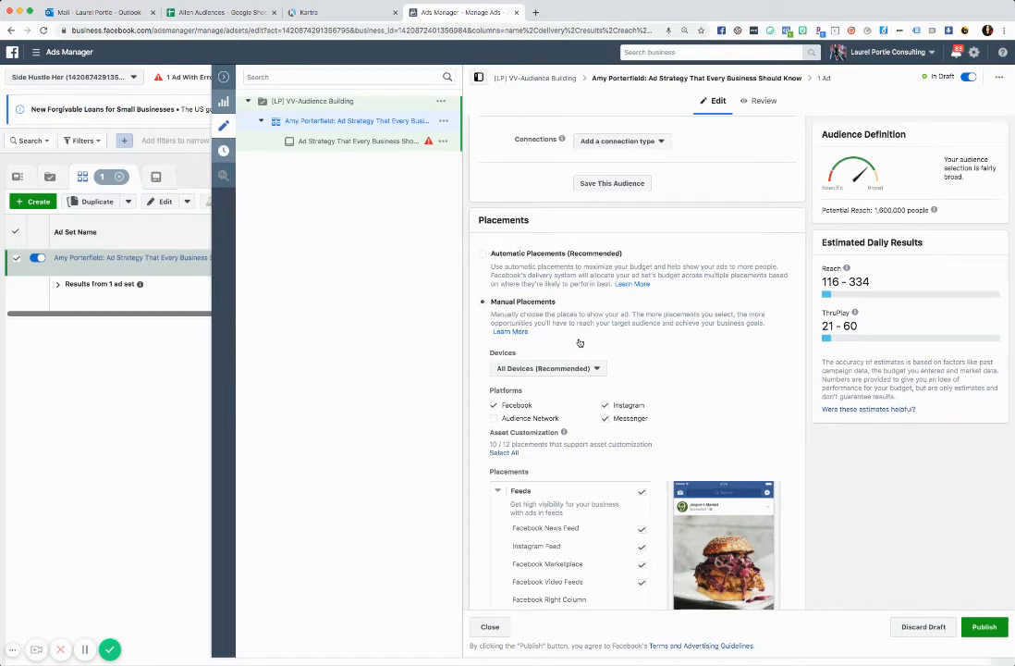
{"action": "scroll", "coordinate": [573, 351], "scroll_direction": "down", "scroll_amount": 1}
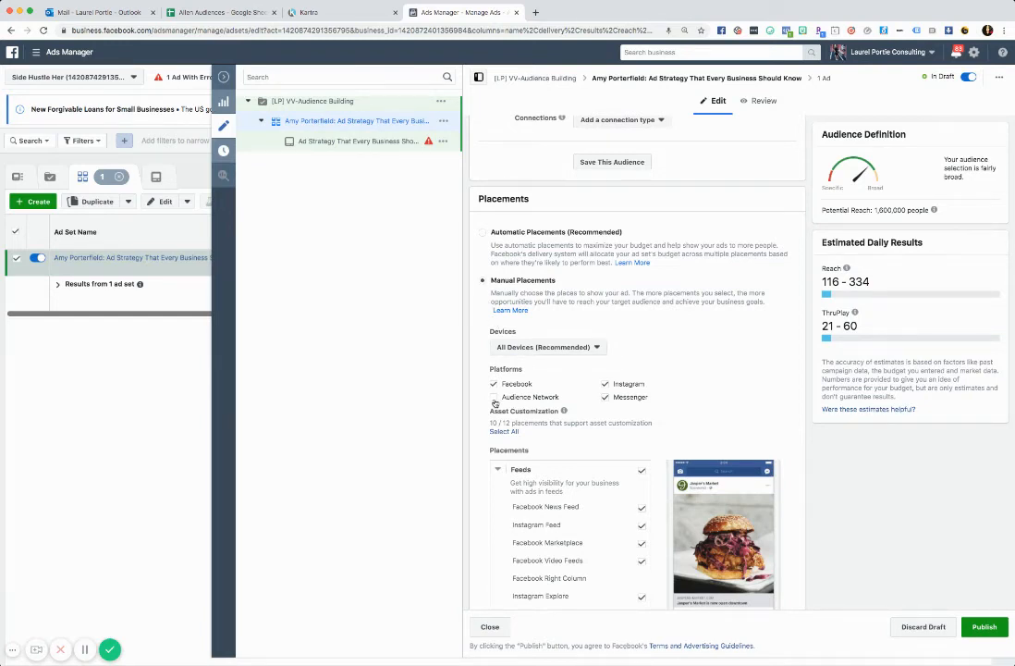
{"action": "scroll", "coordinate": [508, 407], "scroll_direction": "down", "scroll_amount": 5}
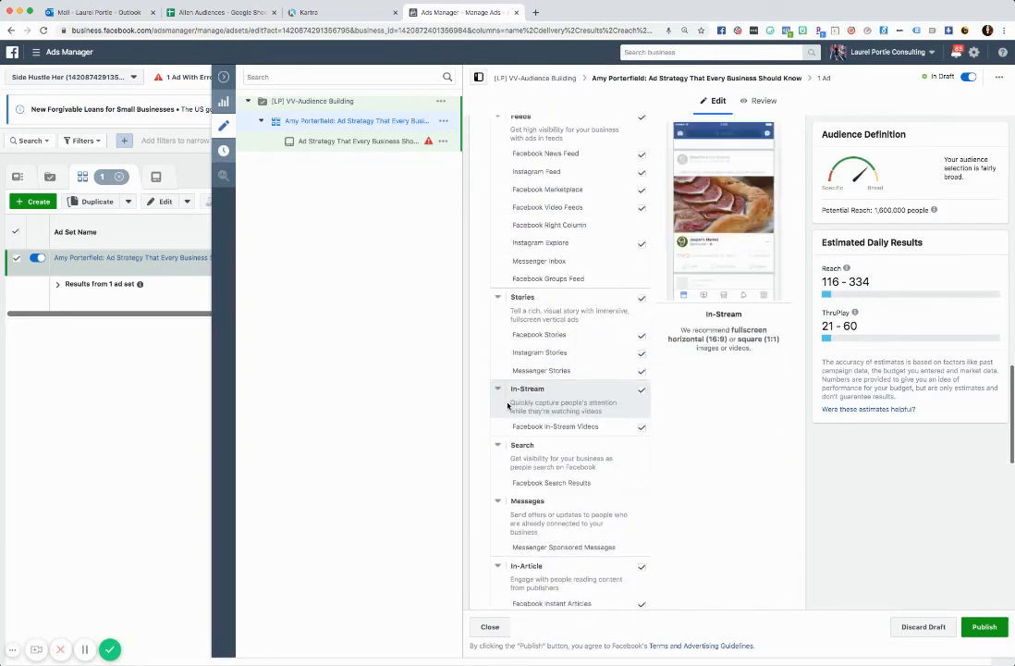
Open the ad set's ad for editing and choose the connected Instagram account instead of the selected Page
{"action": "scroll", "coordinate": [508, 407], "scroll_direction": "up", "scroll_amount": 10}
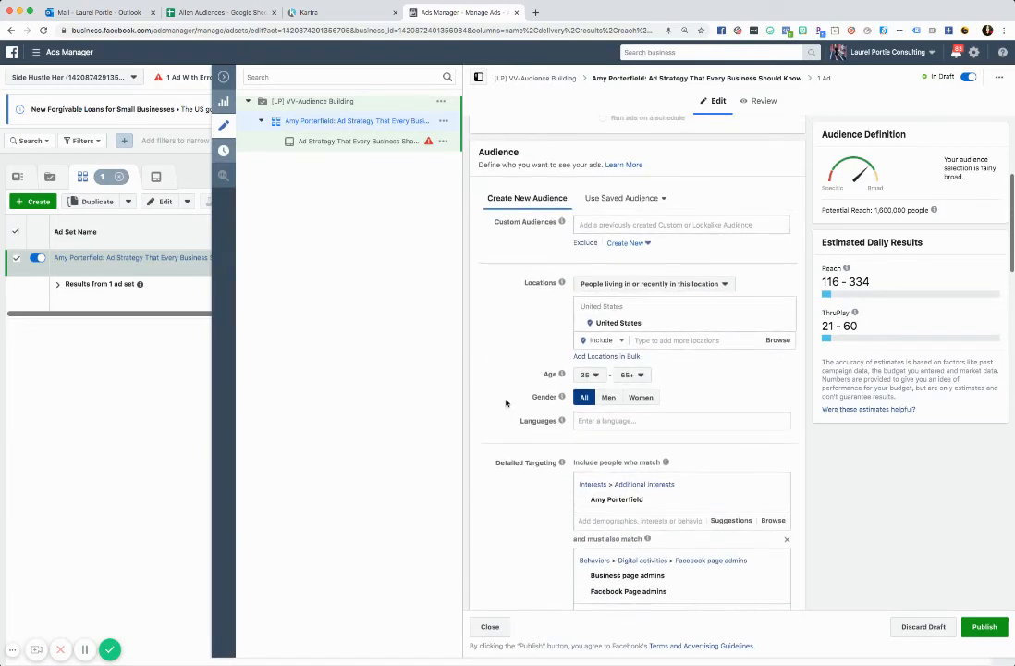
{"action": "scroll", "coordinate": [505, 402], "scroll_direction": "up", "scroll_amount": 4}
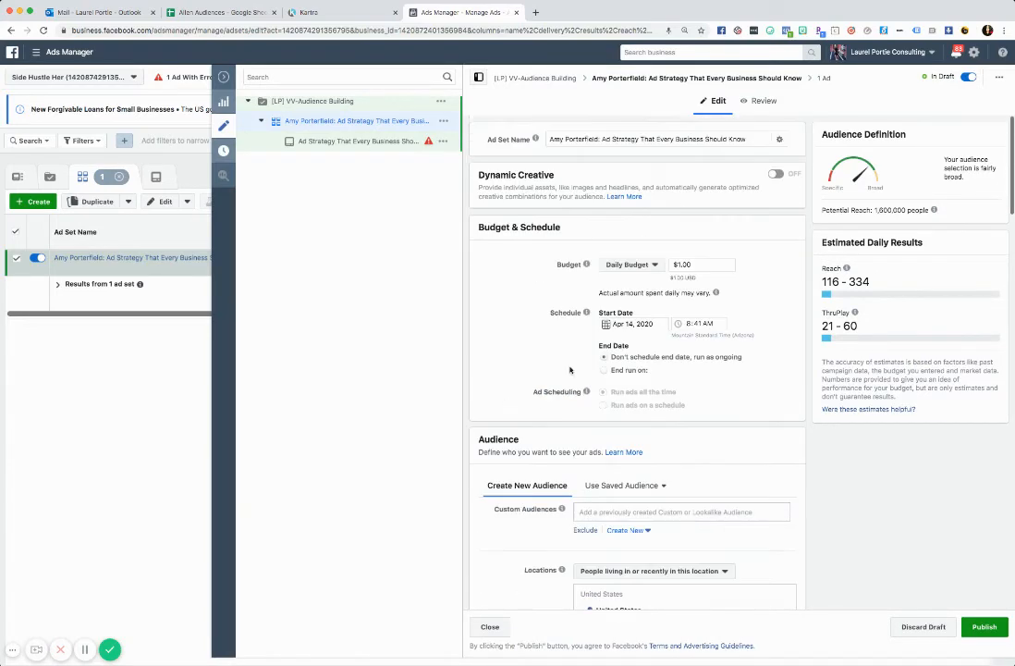
{"action": "left_click", "coordinate": [822, 78]}
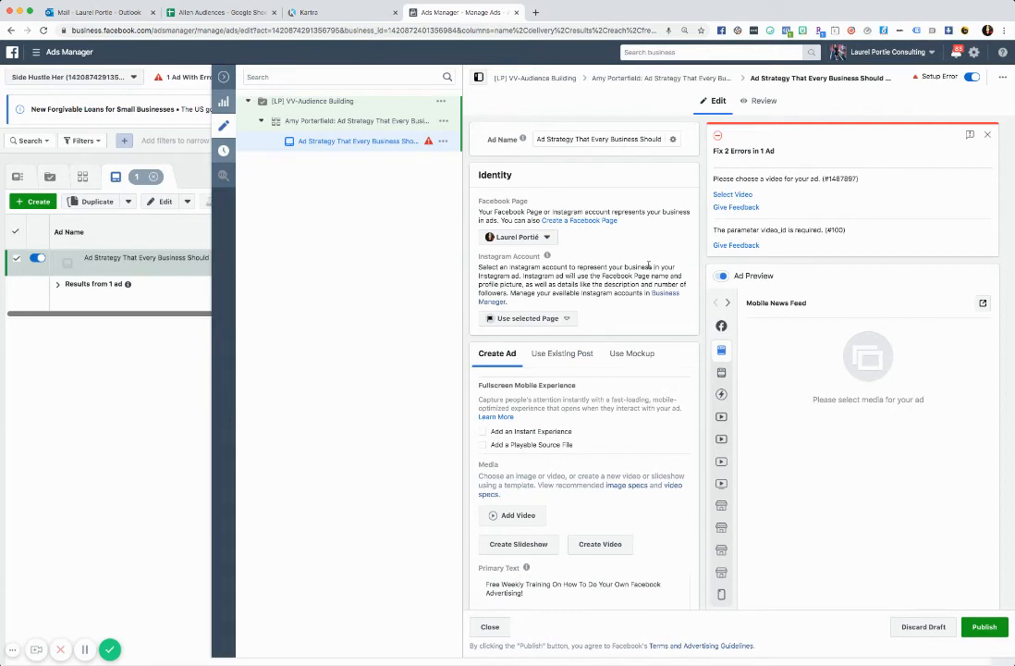
{"action": "left_click", "coordinate": [562, 318]}
{"action": "left_click", "coordinate": [540, 359]}
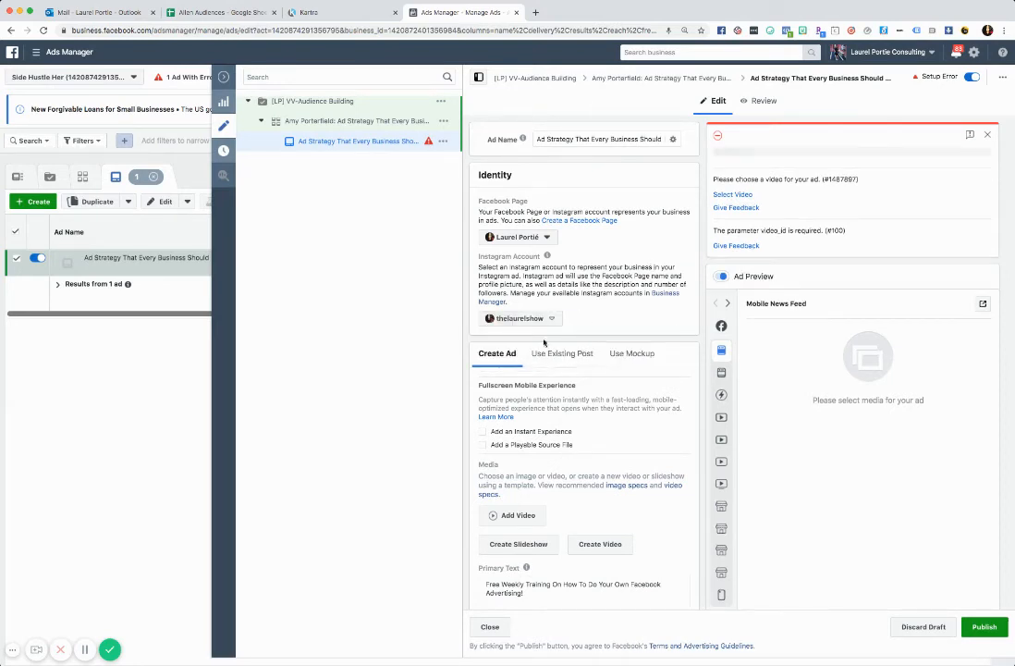
Open the video selection for the ad's media
{"action": "scroll", "coordinate": [632, 324], "scroll_direction": "down", "scroll_amount": 3}
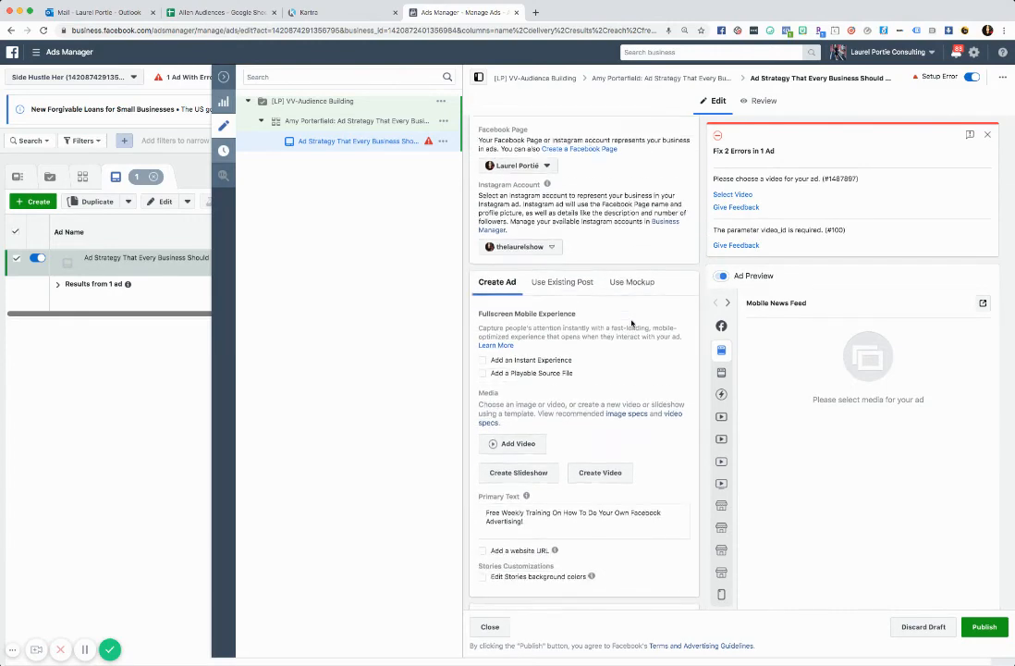
{"action": "scroll", "coordinate": [630, 334], "scroll_direction": "down", "scroll_amount": 1}
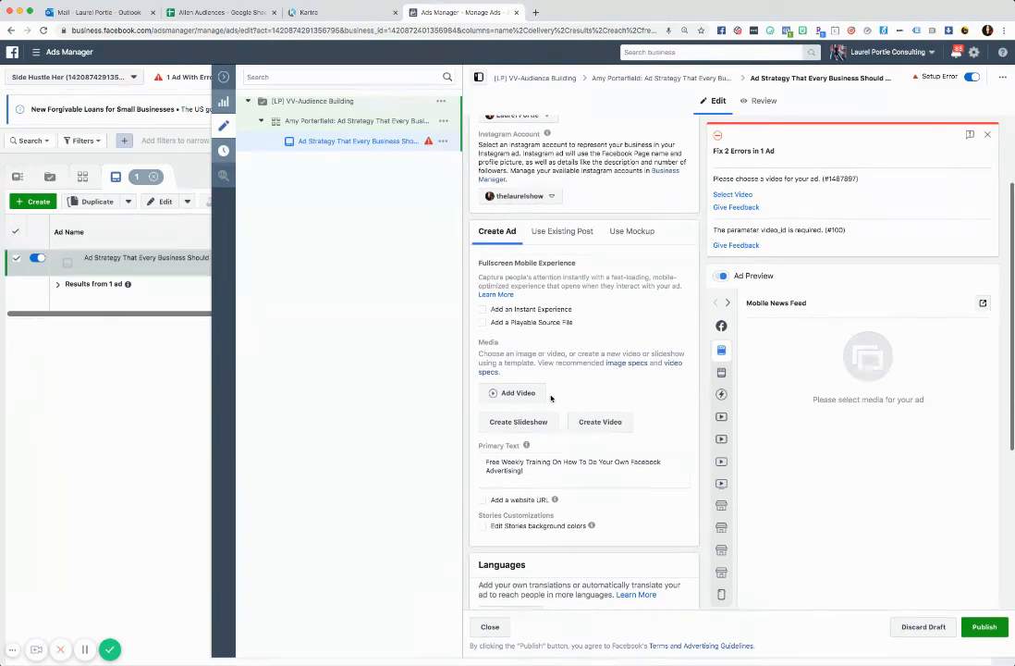
{"action": "left_click", "coordinate": [516, 395]}
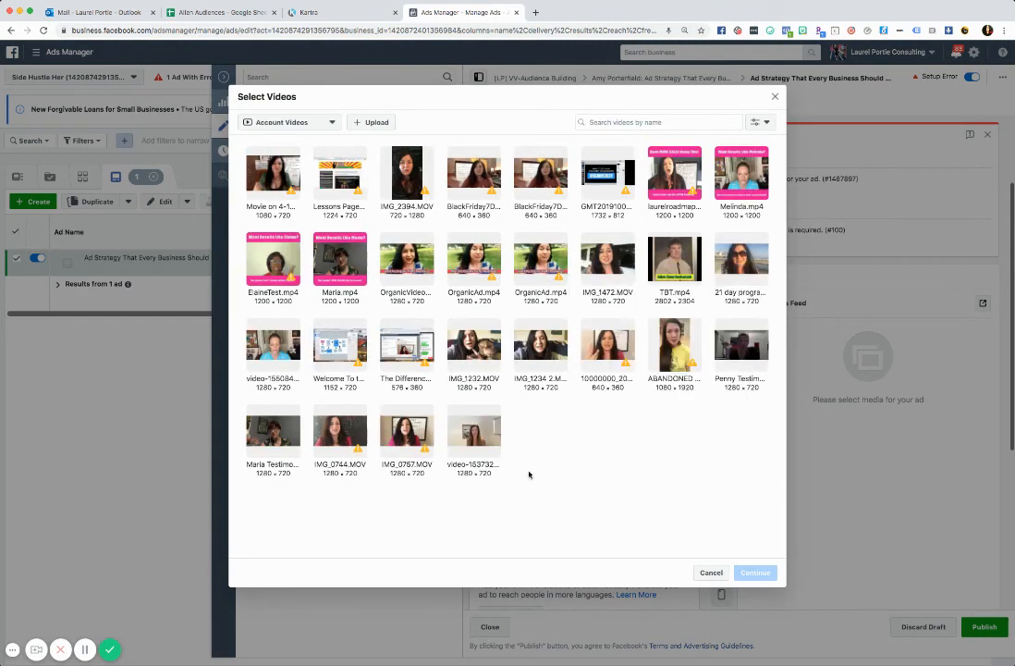
{"action": "left_click", "coordinate": [331, 123]}
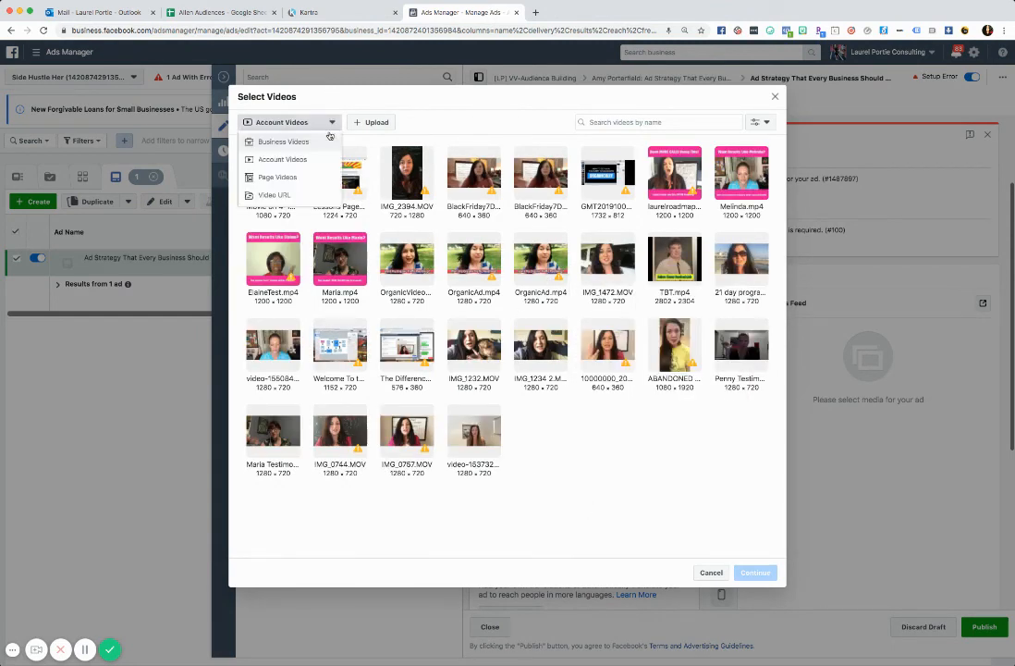
{"action": "left_click", "coordinate": [328, 178]}
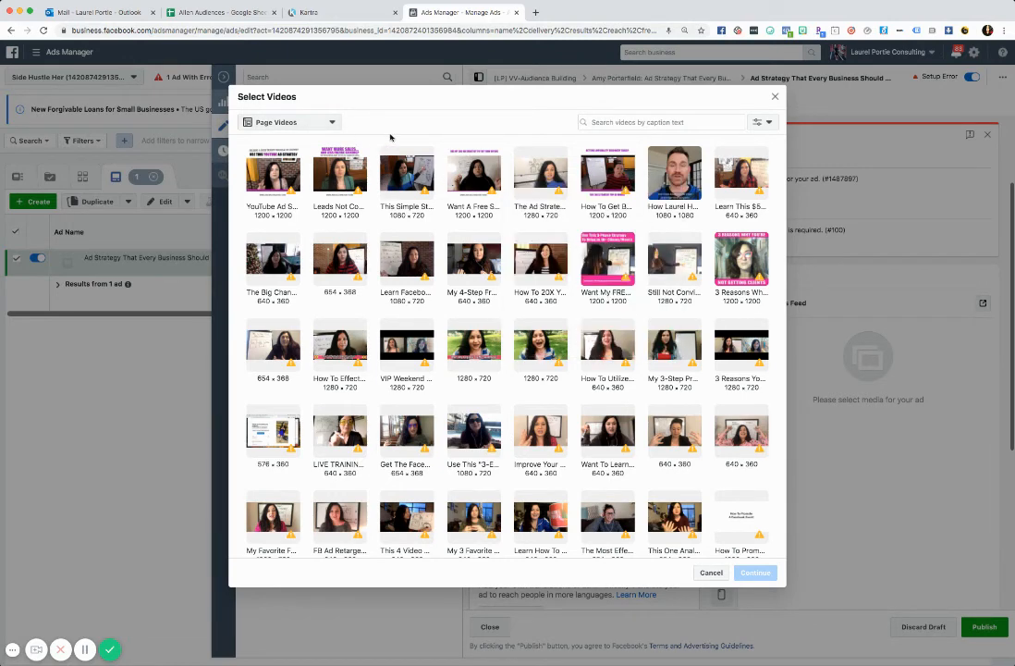
{"action": "left_click", "coordinate": [328, 122]}
{"action": "left_click", "coordinate": [310, 159]}
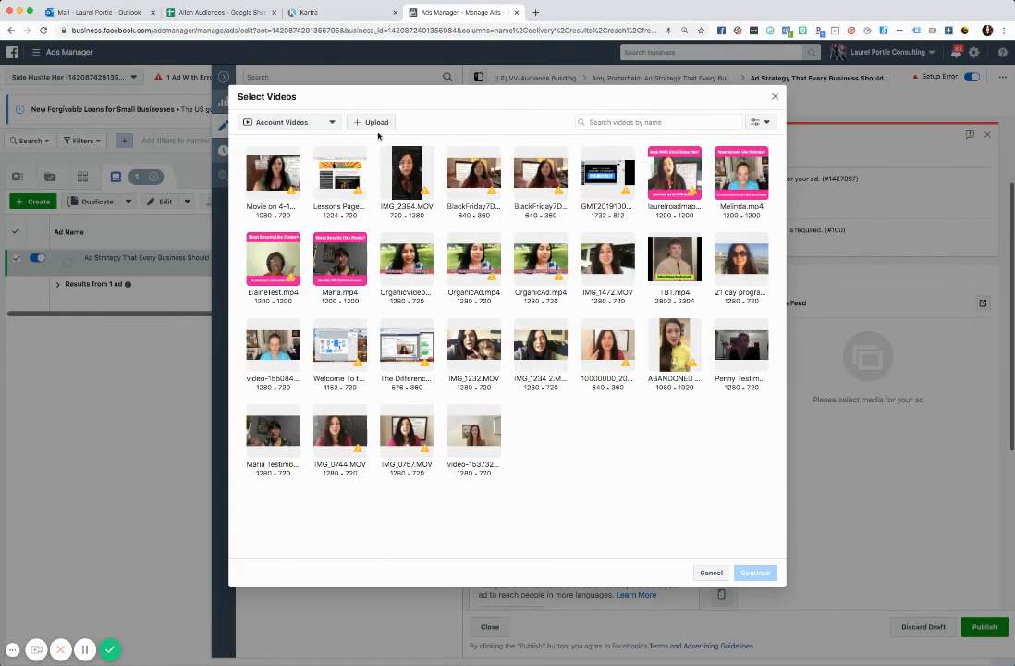
Add the page video "The Ad Strategy Most Busines..." (1280 × 720) to the ad
{"action": "left_click", "coordinate": [330, 122]}
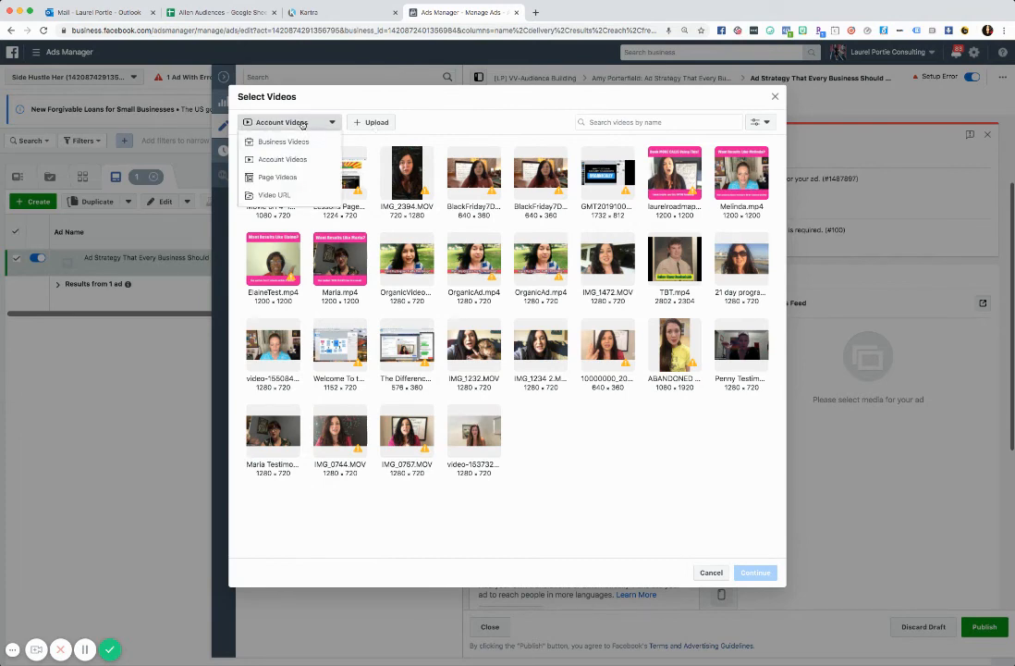
{"action": "left_click", "coordinate": [297, 177]}
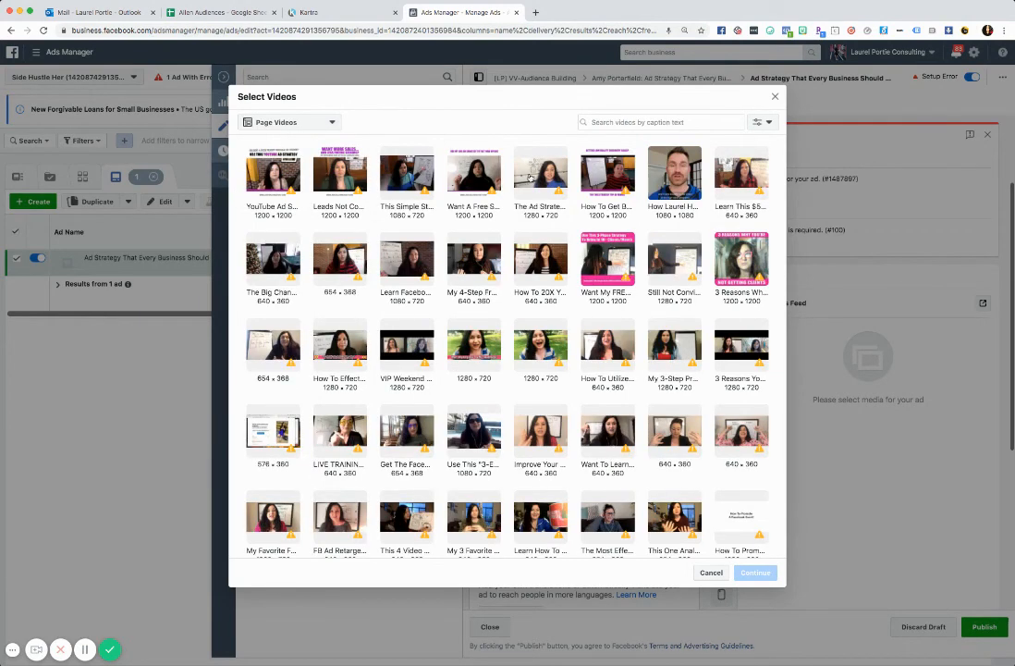
{"action": "left_click", "coordinate": [756, 573]}
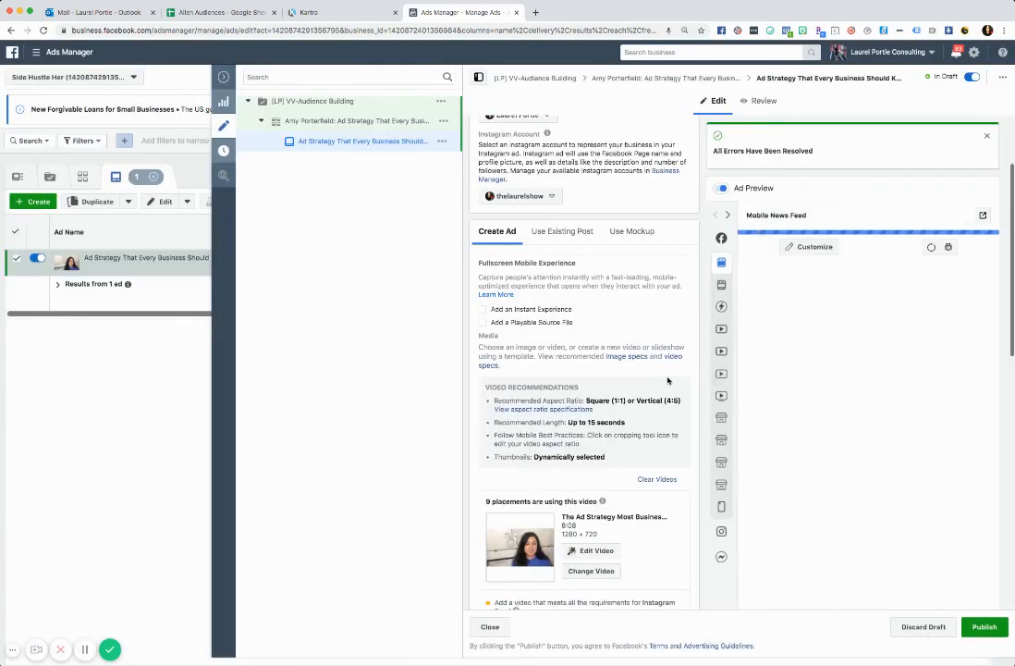
Set the primary text to "New to Facebook advertising? In this video, I walk you through a very simple yet powerful strategy that EVERY business owner should do."
{"action": "scroll", "coordinate": [668, 379], "scroll_direction": "down", "scroll_amount": 4}
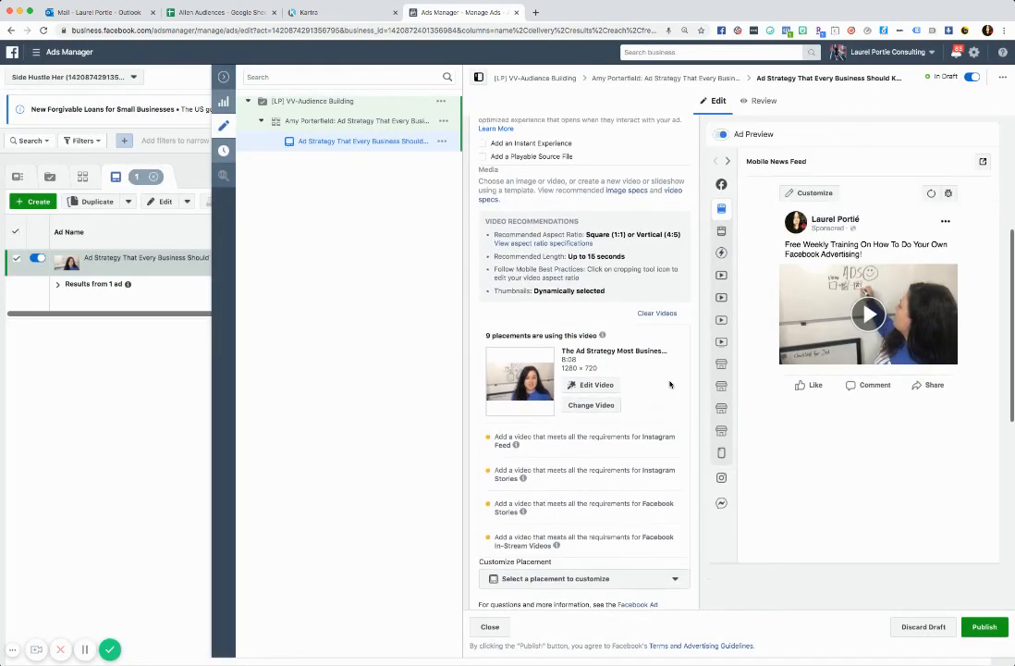
{"action": "scroll", "coordinate": [606, 337], "scroll_direction": "up", "scroll_amount": 2}
{"action": "scroll", "coordinate": [592, 347], "scroll_direction": "down", "scroll_amount": 5}
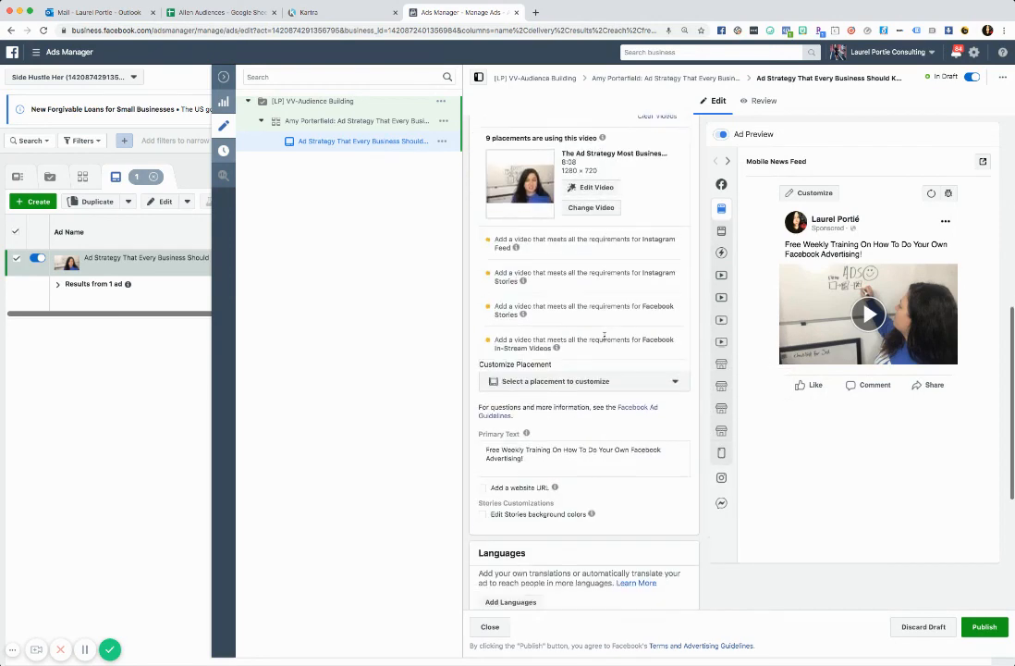
{"action": "left_click_drag", "start_coordinate": [537, 395], "coordinate": [474, 385]}
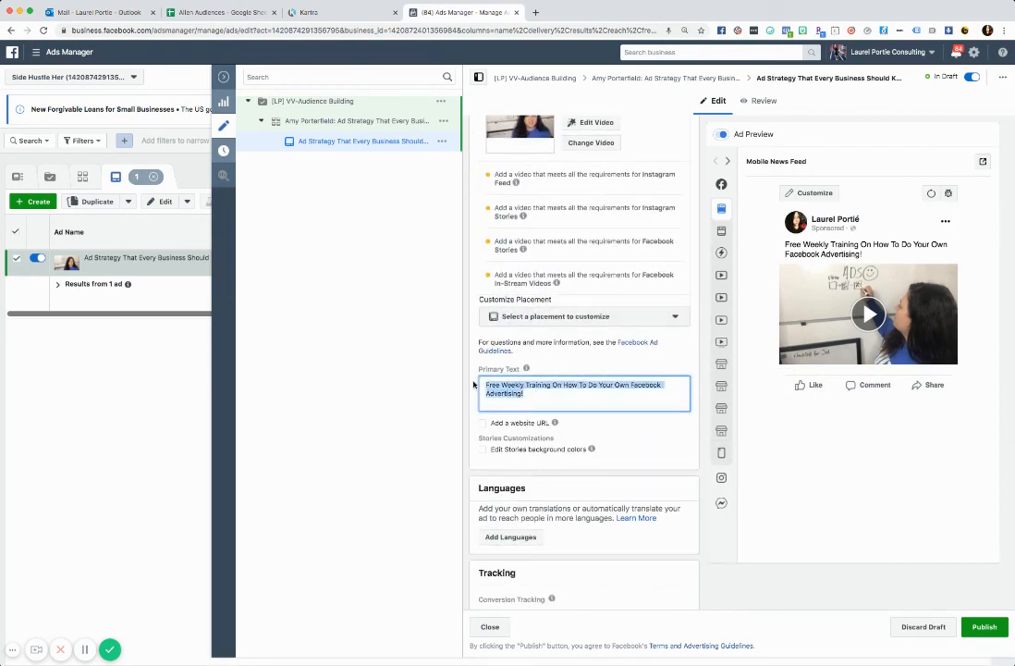
{"action": "key", "text": "BackSpace"}
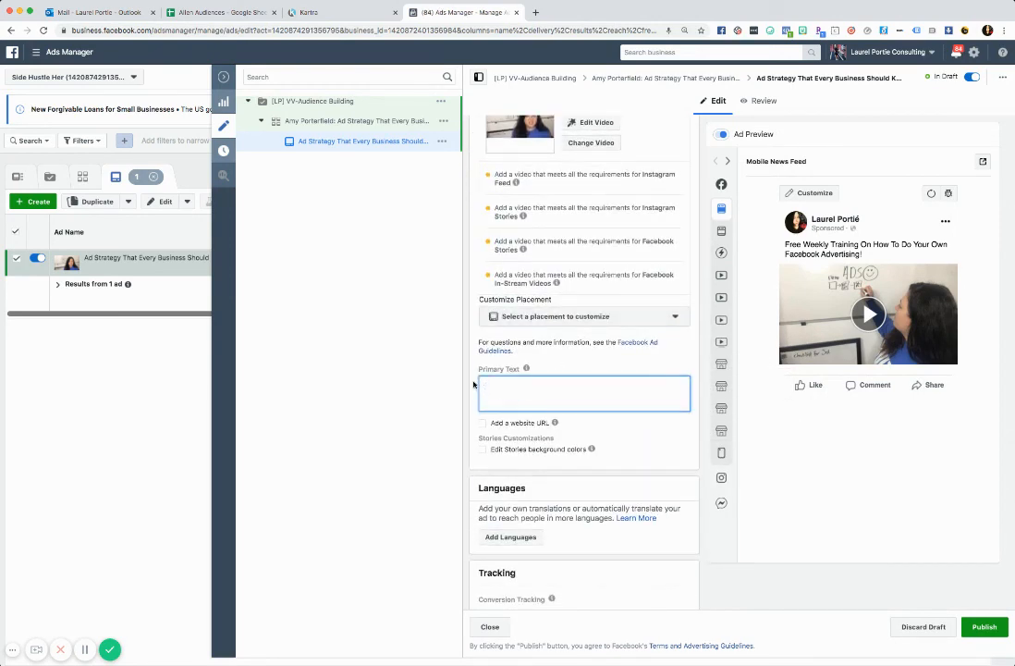
{"action": "type", "text": "New to Facebook advertising?"}
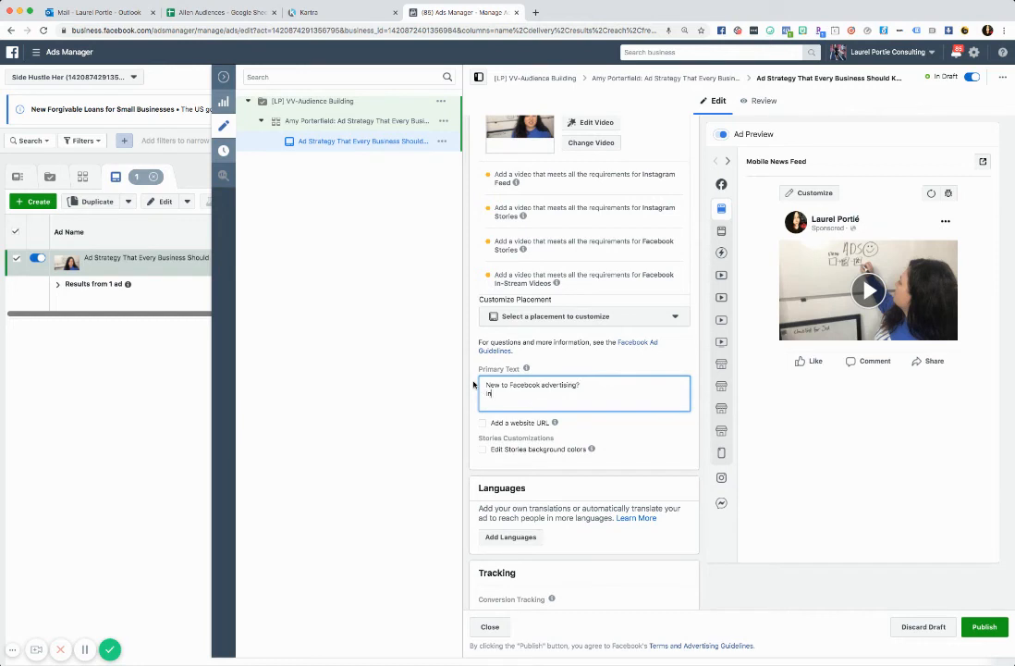
{"action": "type", "text": "this video, I walk you through a very simple"}
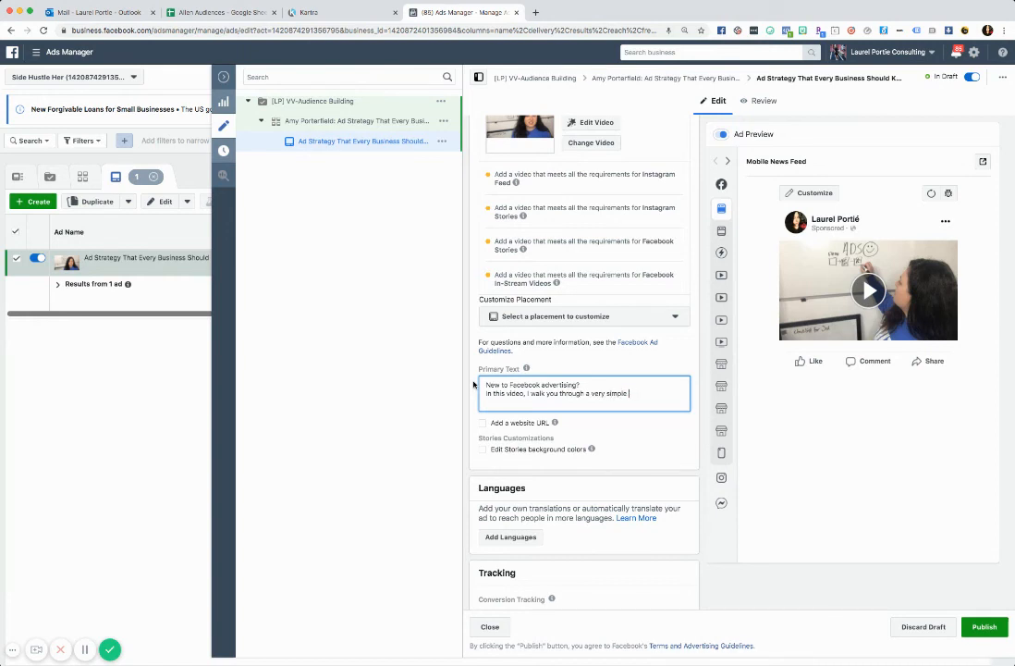
{"action": "type", "text": " ter yet powe"}
{"action": "key", "text": "BackSpace"}
{"action": "key", "text": "BackSpace"}
{"action": "key", "text": "BackSpace"}
{"action": "type", "text": "owerful strategy that EVERY busi"}
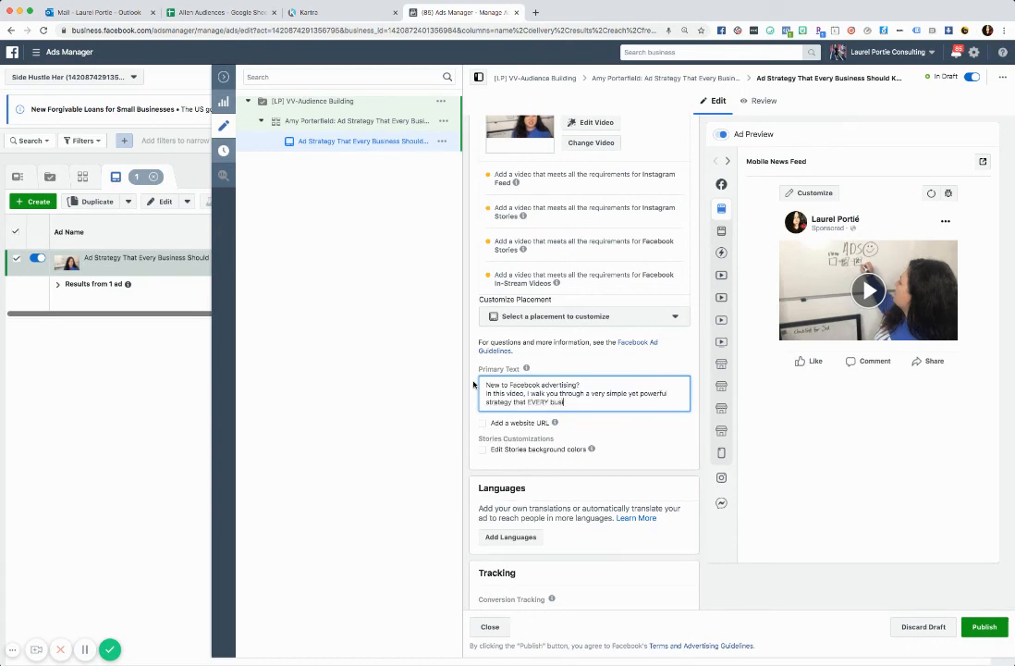
{"action": "type", "text": "ness owner should do."}
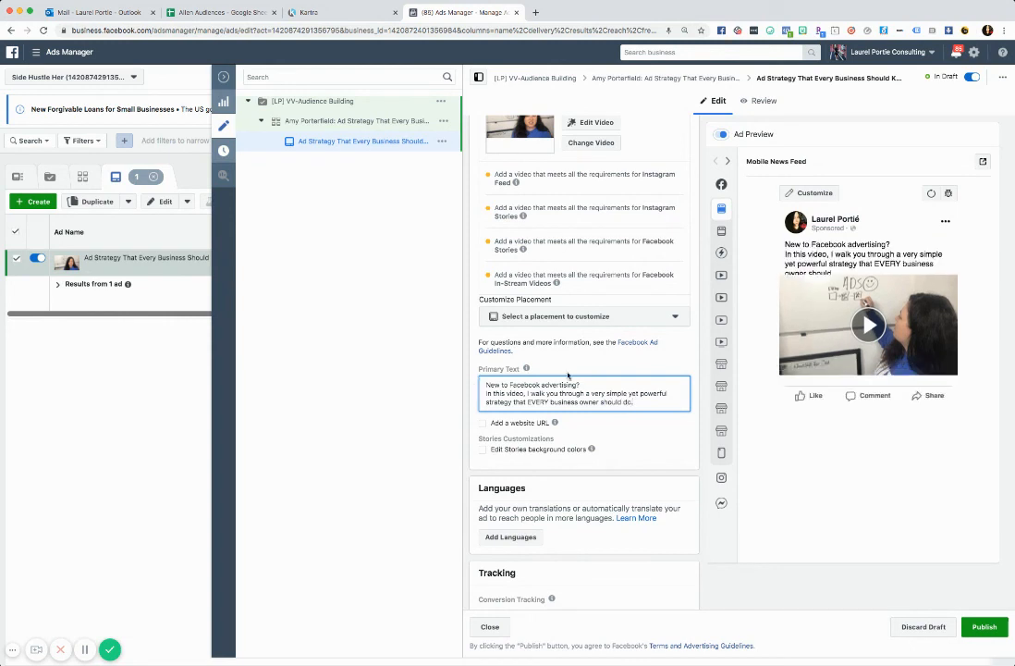
{"action": "left_click", "coordinate": [609, 369]}
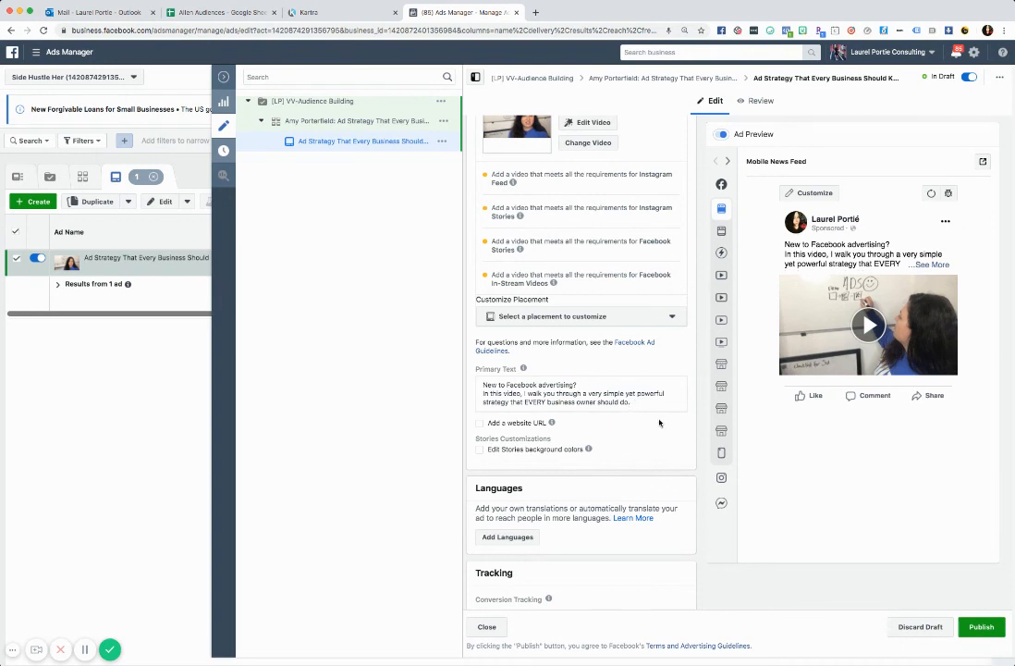
Inspect the ad's optional website URL fields without keeping them enabled, and review the Facebook Pixel conversion tracking settings
{"action": "left_click", "coordinate": [480, 425]}
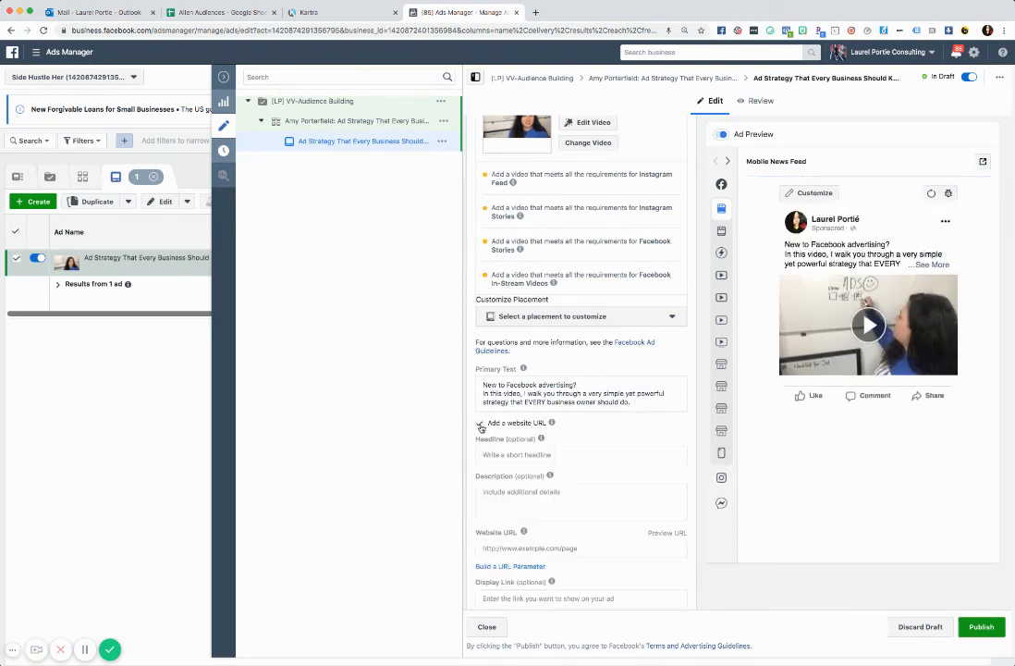
{"action": "left_click", "coordinate": [543, 425]}
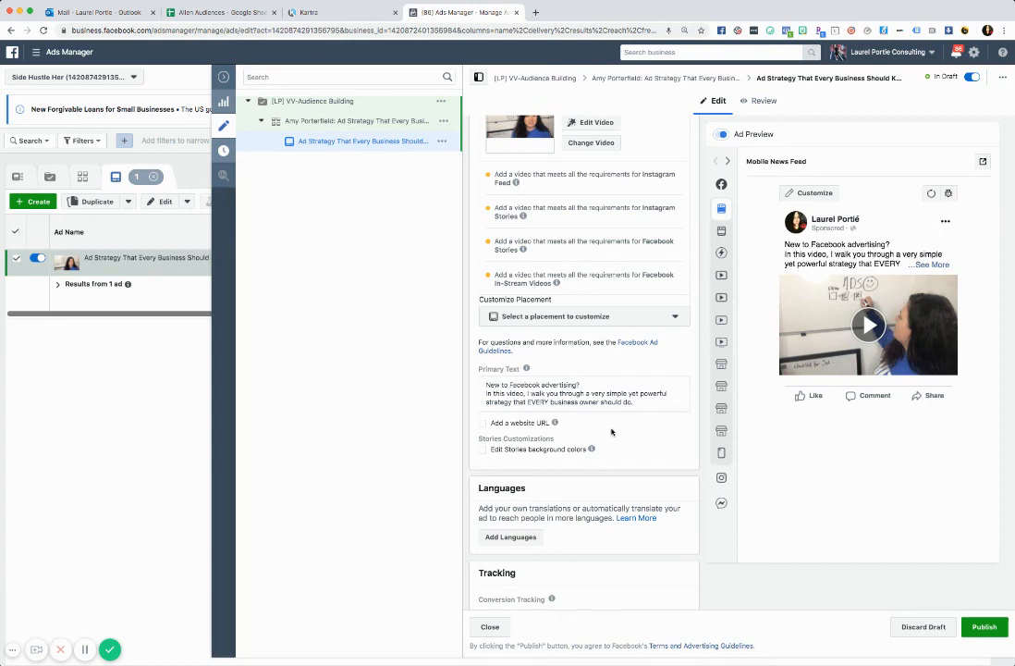
{"action": "scroll", "coordinate": [611, 432], "scroll_direction": "down", "scroll_amount": 5}
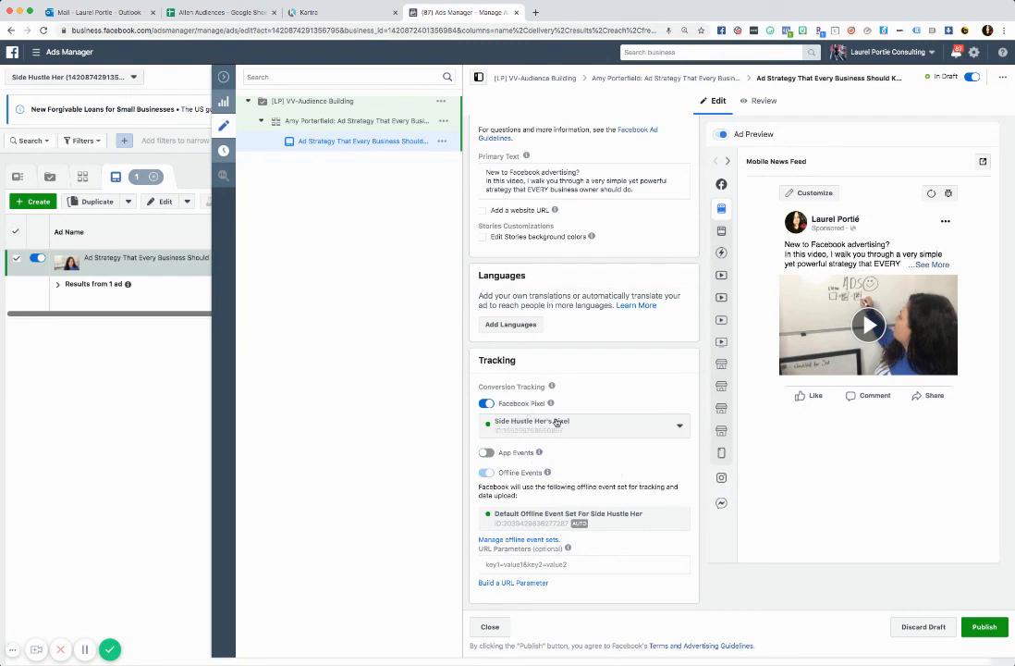
{"action": "scroll", "coordinate": [518, 421], "scroll_direction": "up", "scroll_amount": 1}
{"action": "mouse_move", "coordinate": [551, 434]}
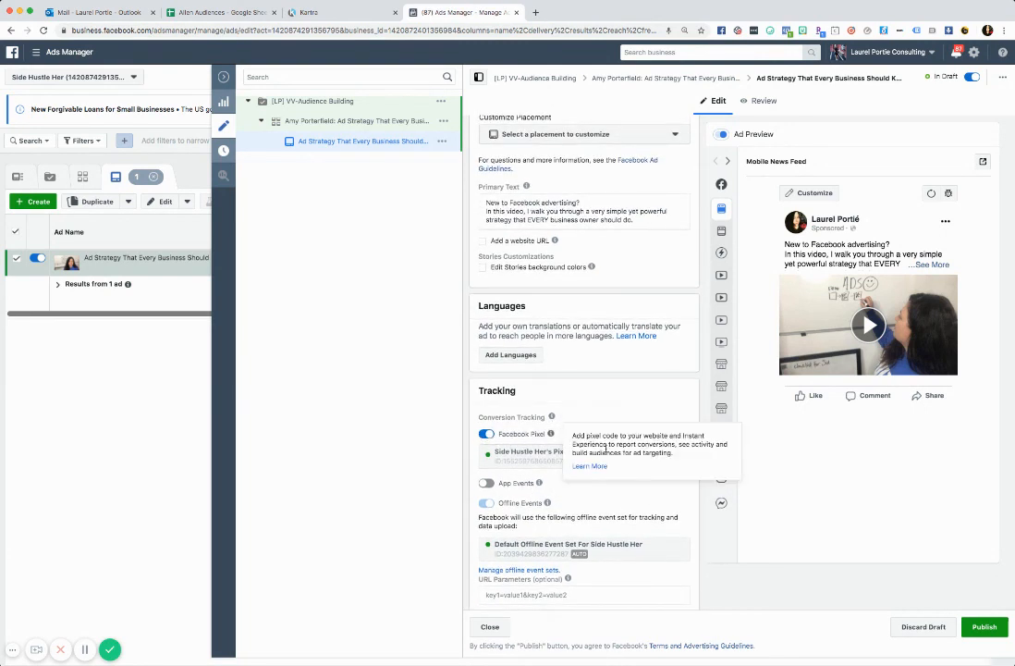